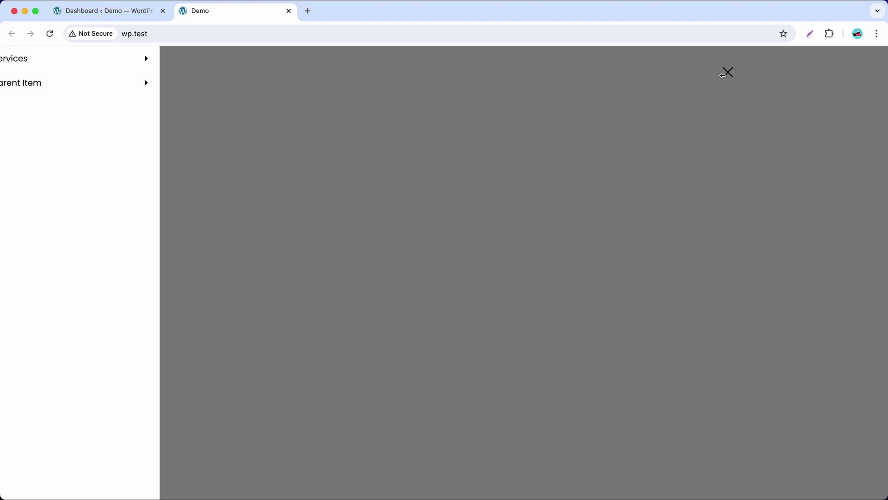
Step: Preview the live off-canvas menu's Services column and Photography packages submenu
click(140, 63)
click(214, 60)
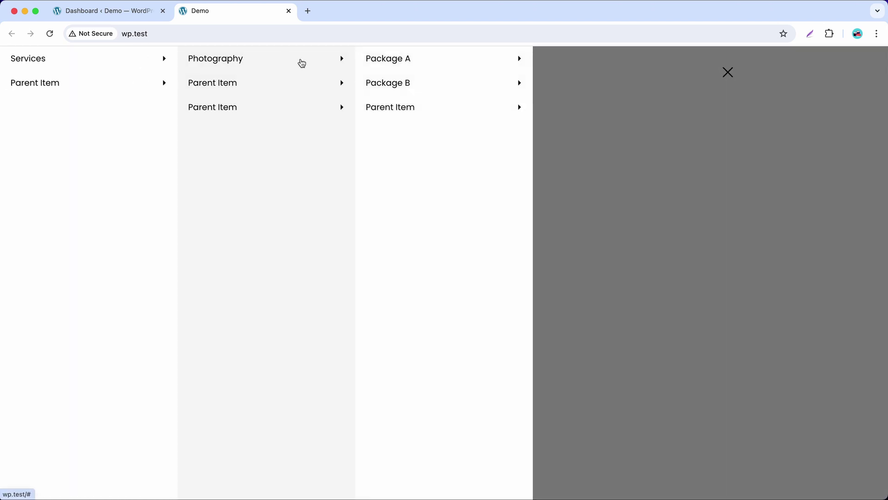
click(302, 64)
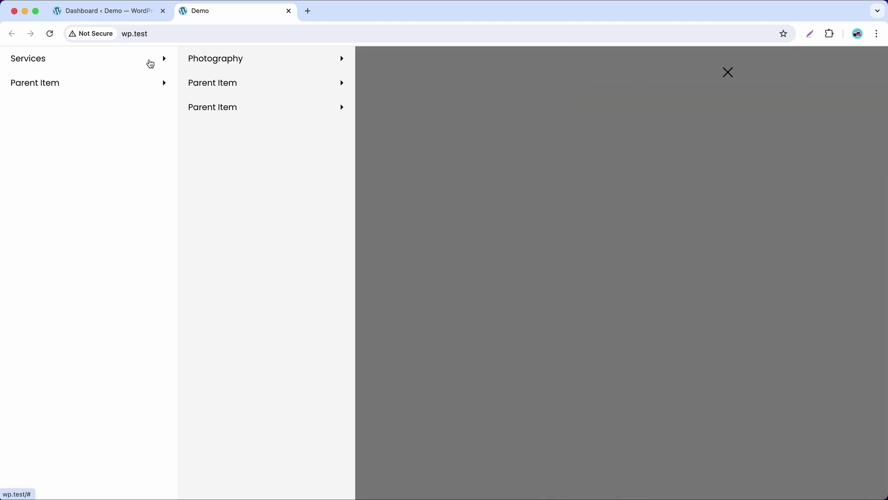
click(224, 62)
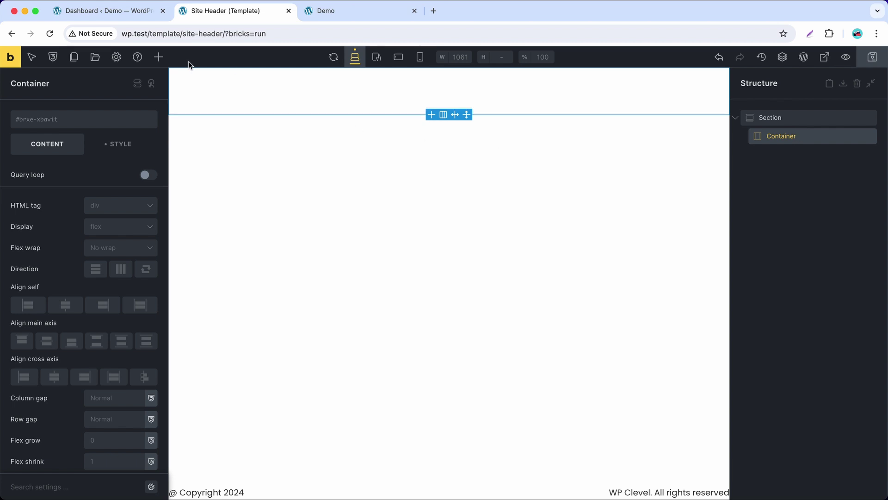
Step: Add an Off-Canvas Menu element to the header container
click(158, 56)
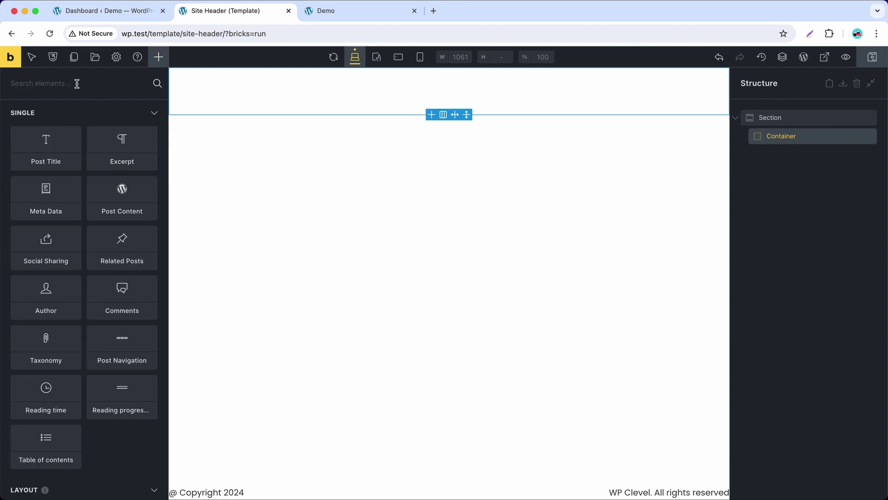
text(mortar)
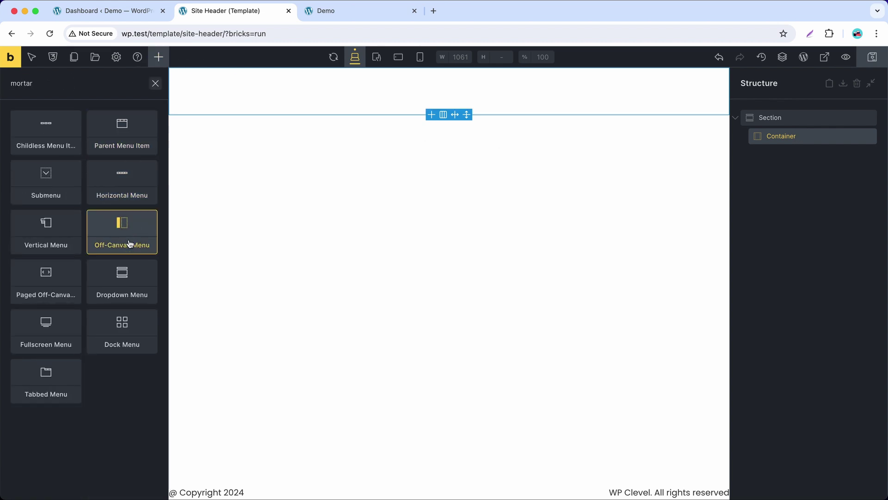
click(134, 250)
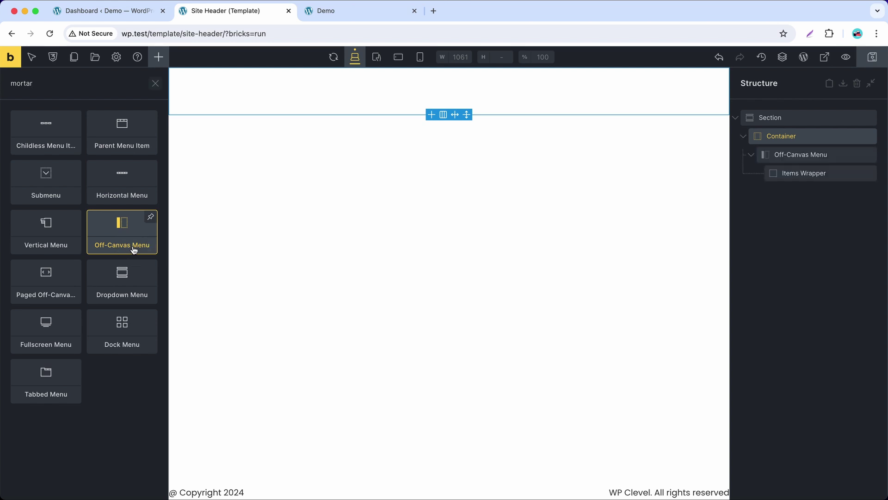
Step: Turn on Keep Canvas Open While Editing in the Off-Canvas Menu's General settings
click(812, 159)
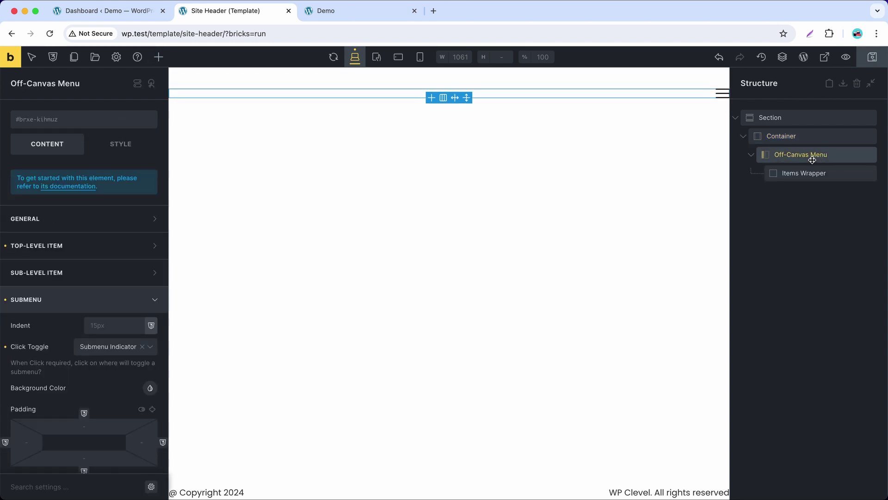
click(108, 225)
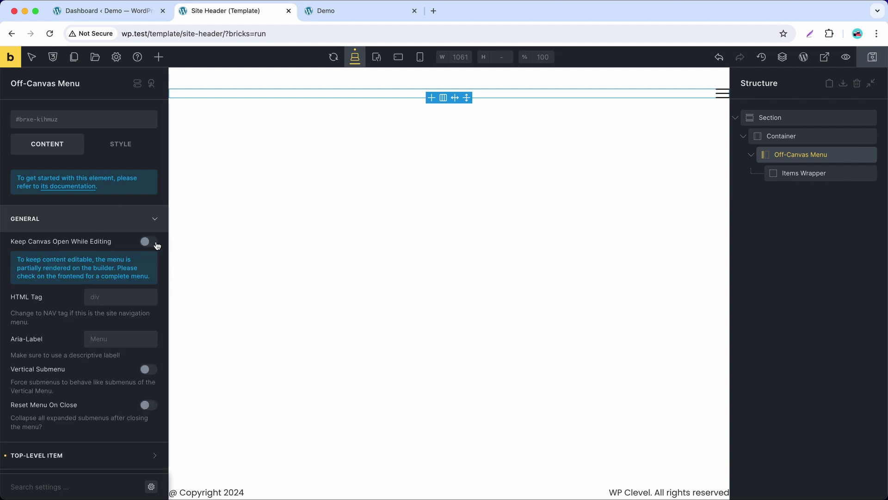
click(148, 242)
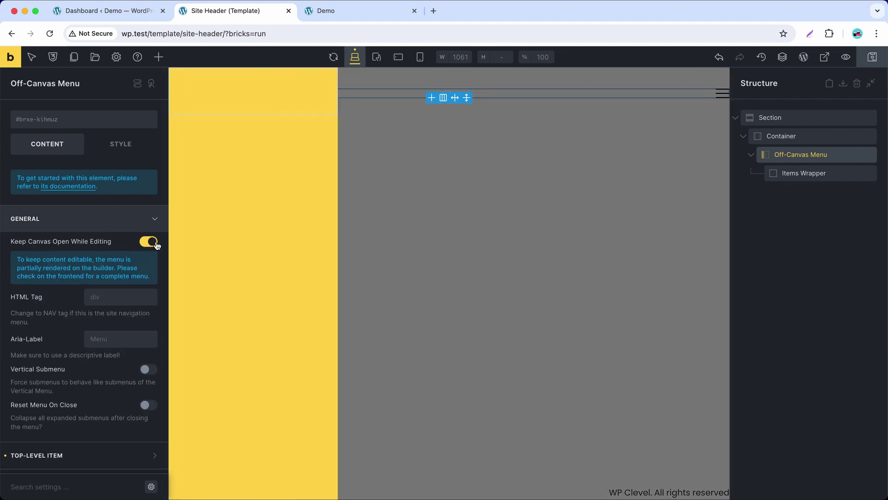
Step: Add two Parent Menu Items to the off-canvas Items Wrapper
click(833, 172)
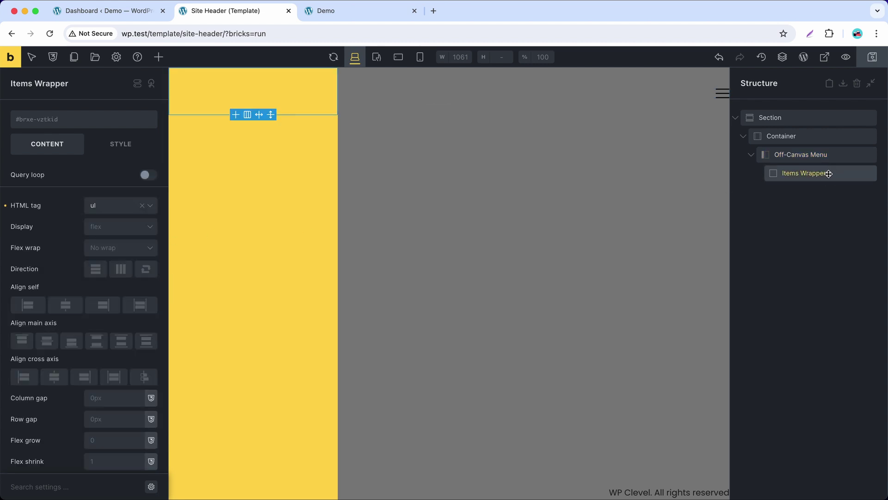
click(158, 59)
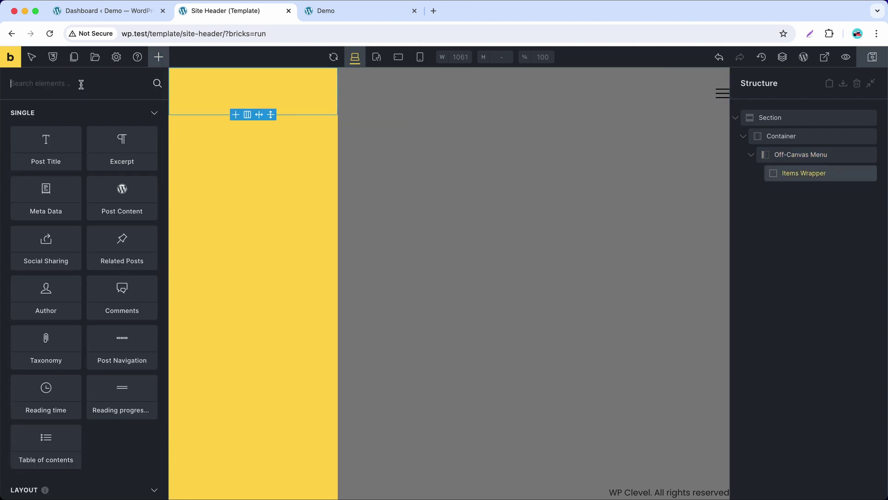
text(item)
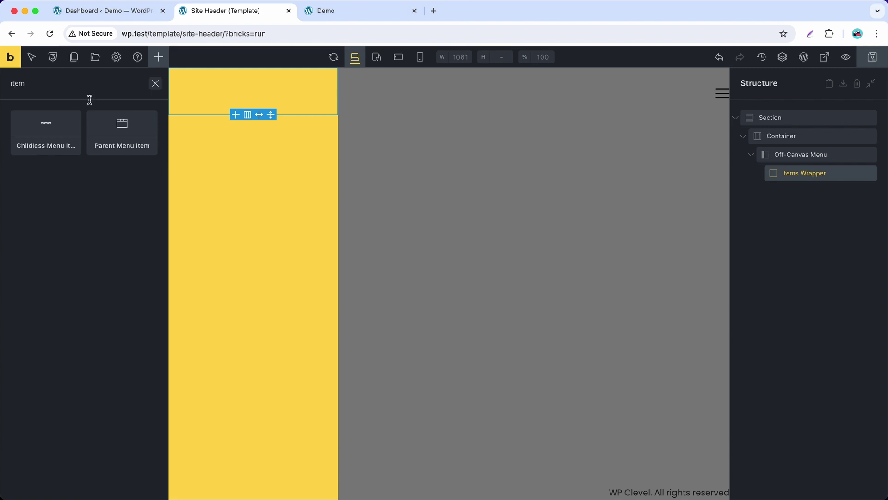
click(106, 153)
click(108, 153)
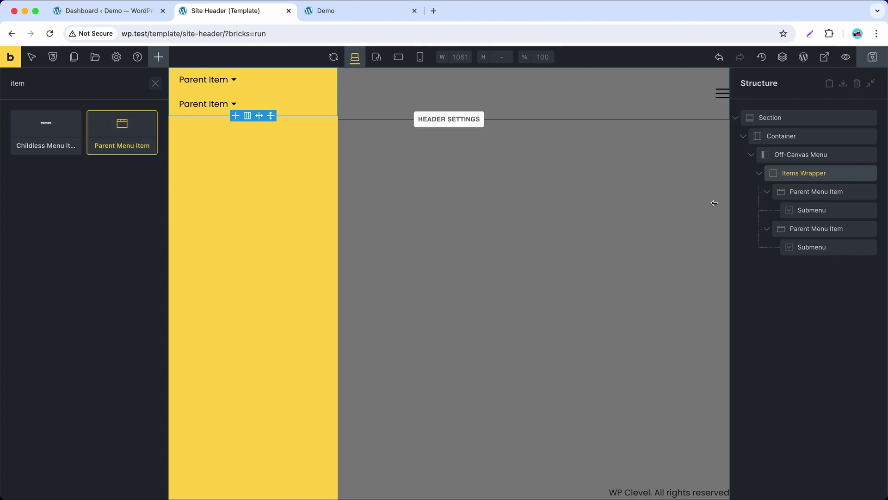
click(801, 156)
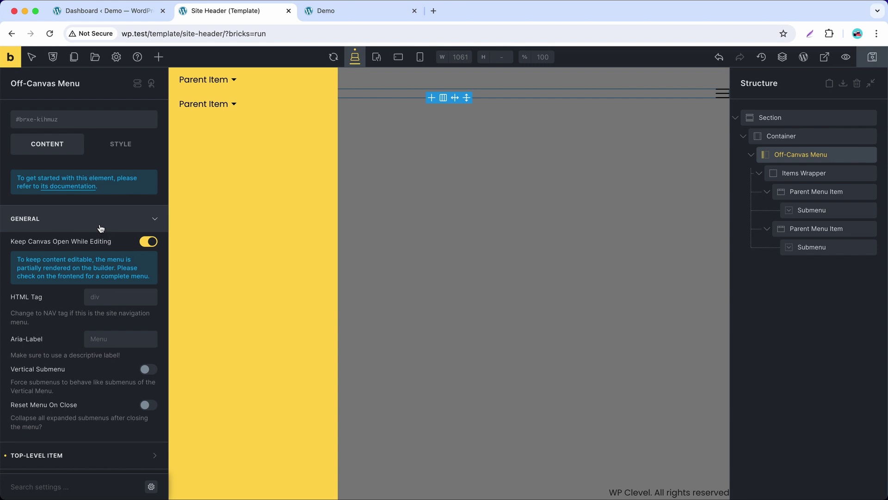
Step: Enable Vertical Submenu and push the submenu indicators to the end of each item
scroll(102, 229, down, 3)
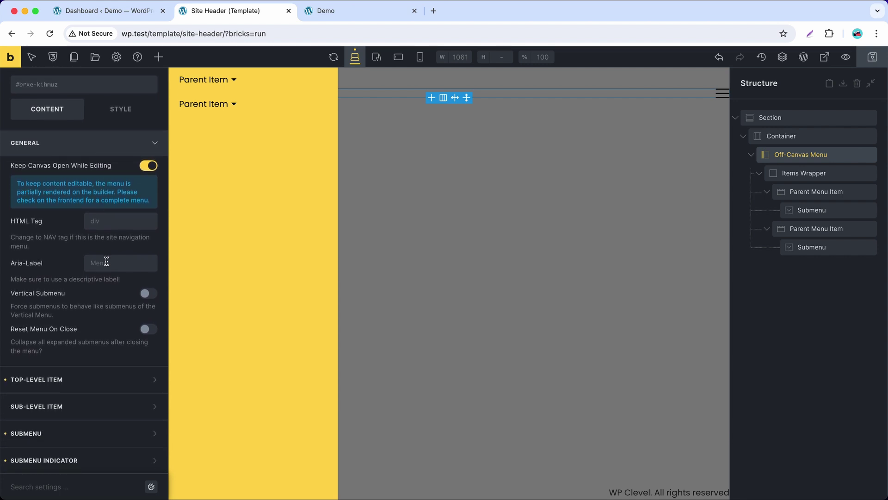
scroll(115, 263, down, 1)
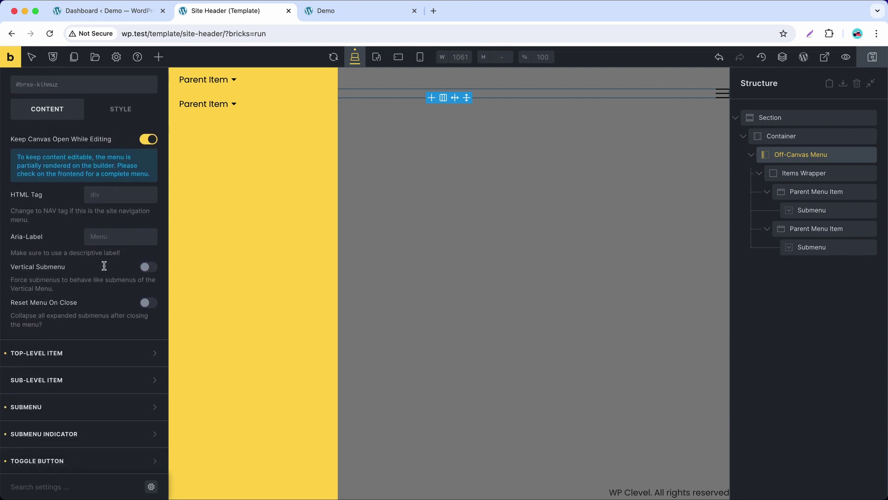
click(153, 270)
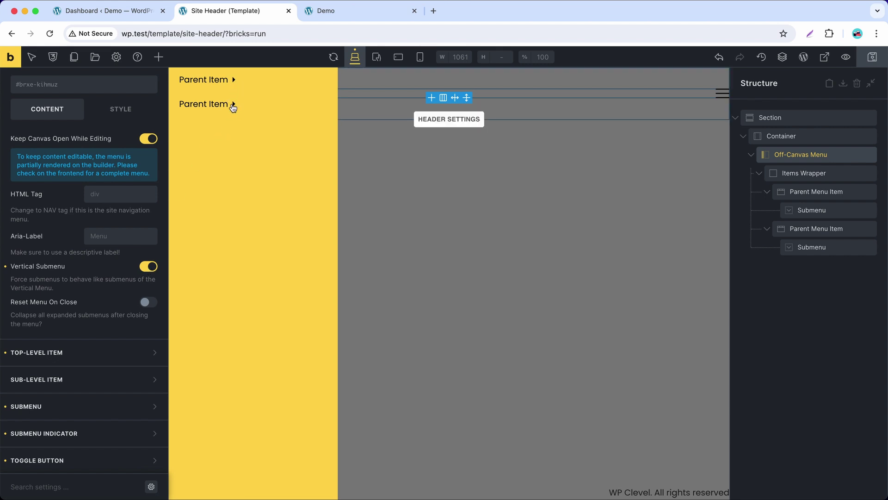
scroll(70, 276, down, 3)
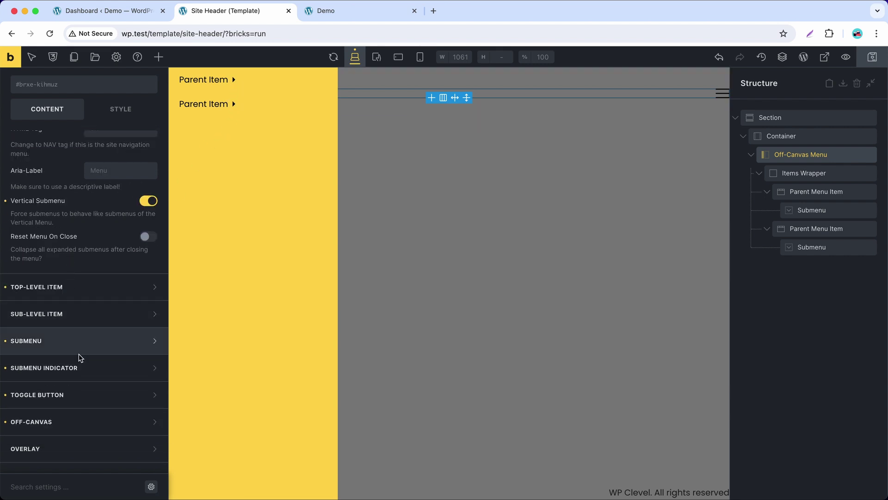
click(92, 378)
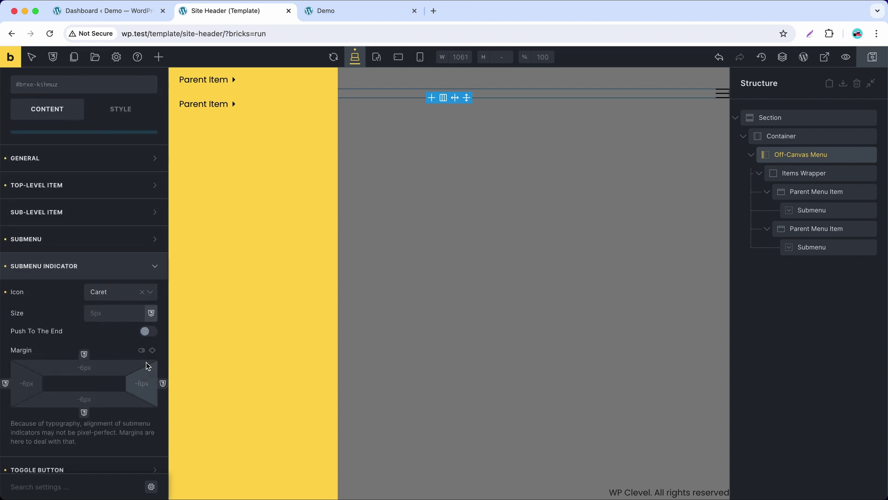
click(149, 331)
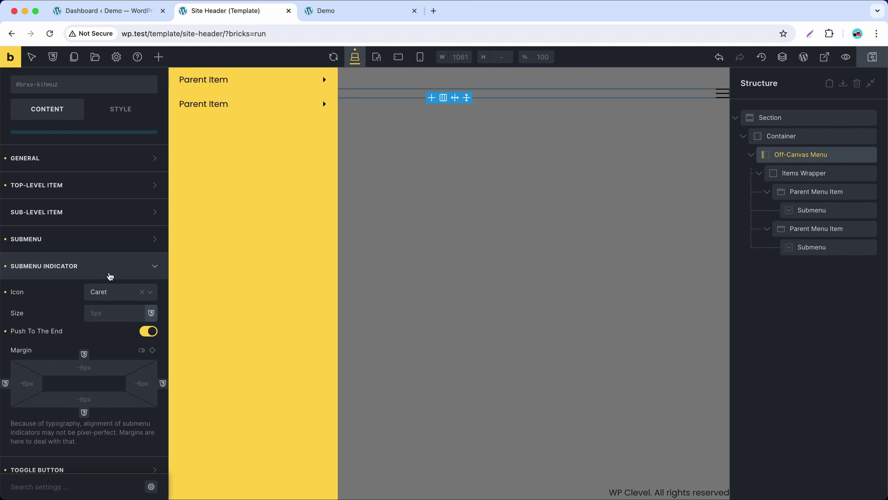
click(109, 272)
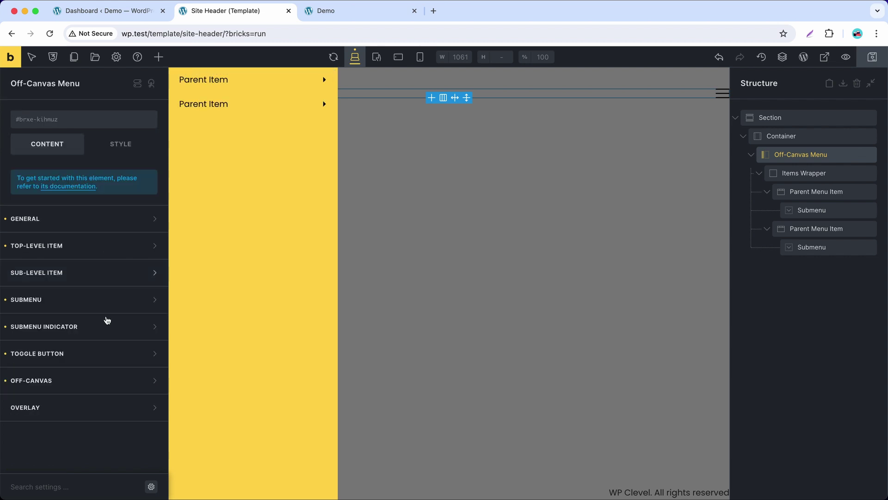
Step: Set the off-canvas panel background to pure white
click(106, 380)
scroll(109, 373, down, 5)
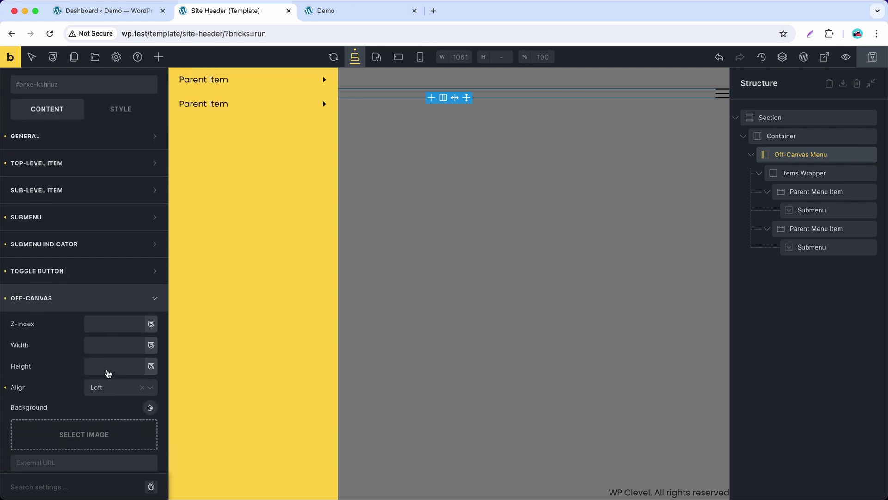
click(150, 327)
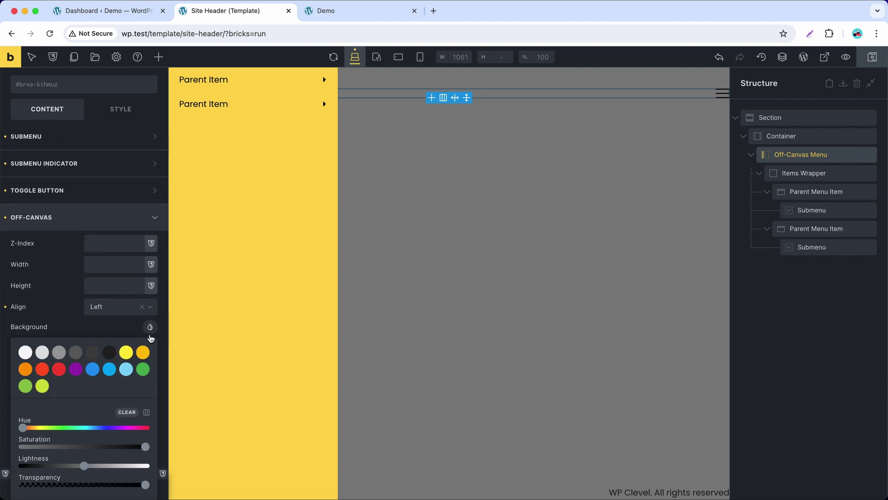
click(25, 352)
drag(145, 466, 155, 469)
click(90, 329)
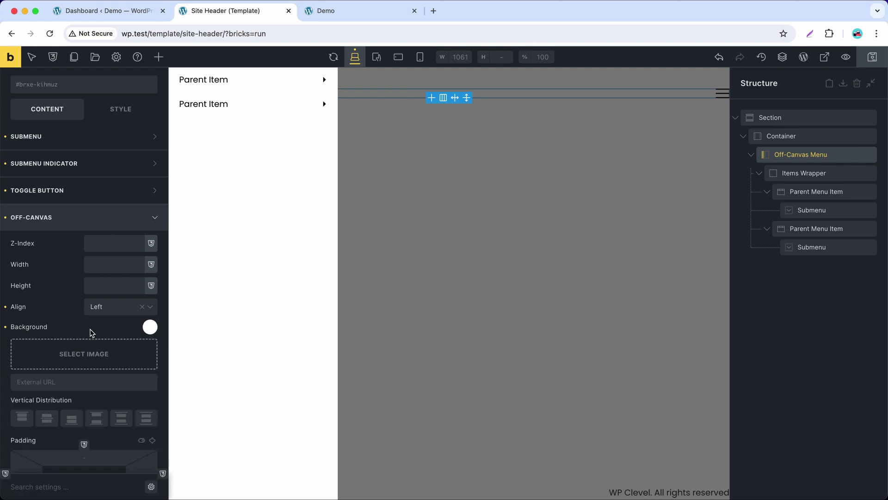
Step: Rename the first Parent Menu Item to 'Services'
click(811, 193)
double_click(83, 83)
text(Services)
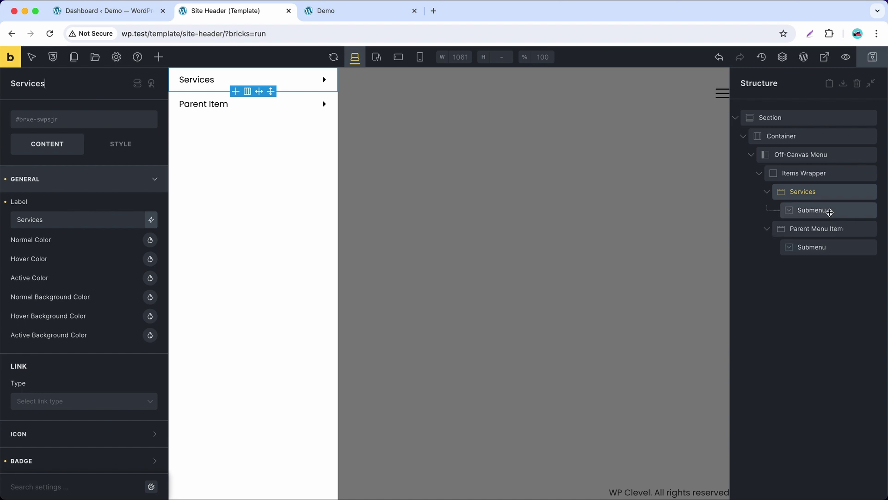
Step: Add three Parent Menu Items to the Services submenu and rename the first 'Photography'
click(829, 212)
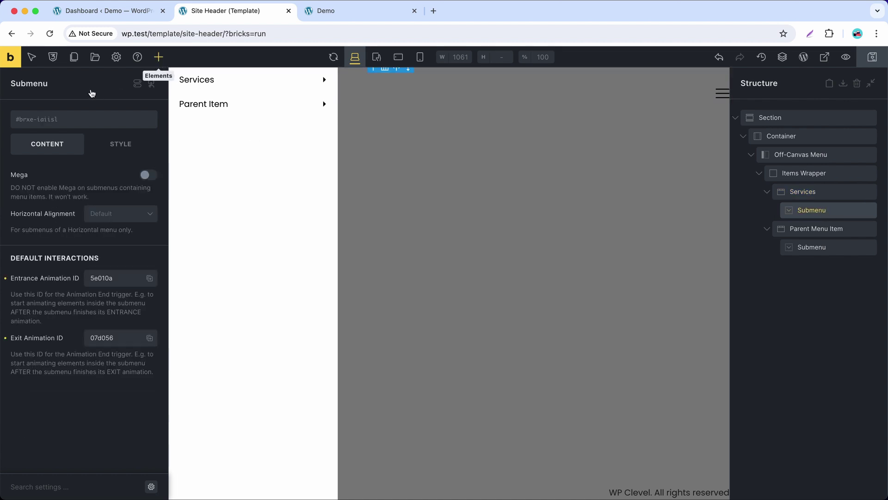
click(161, 61)
text(item)
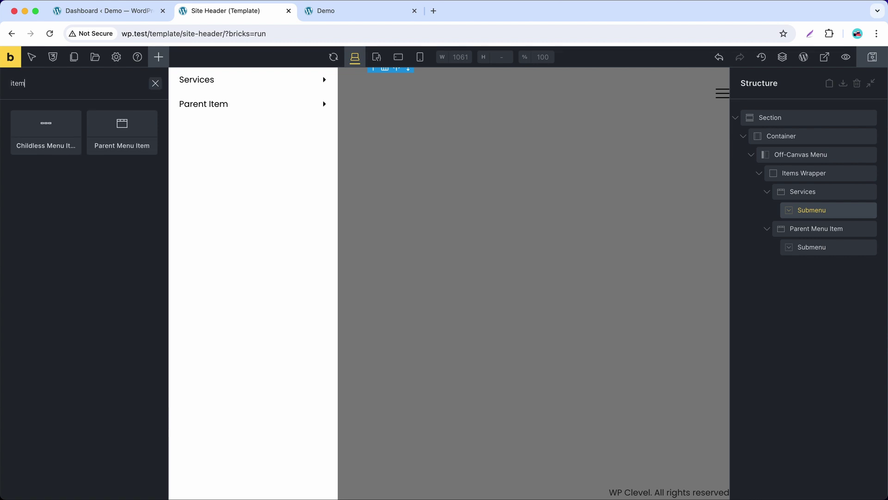
click(112, 147)
click(113, 149)
click(113, 149)
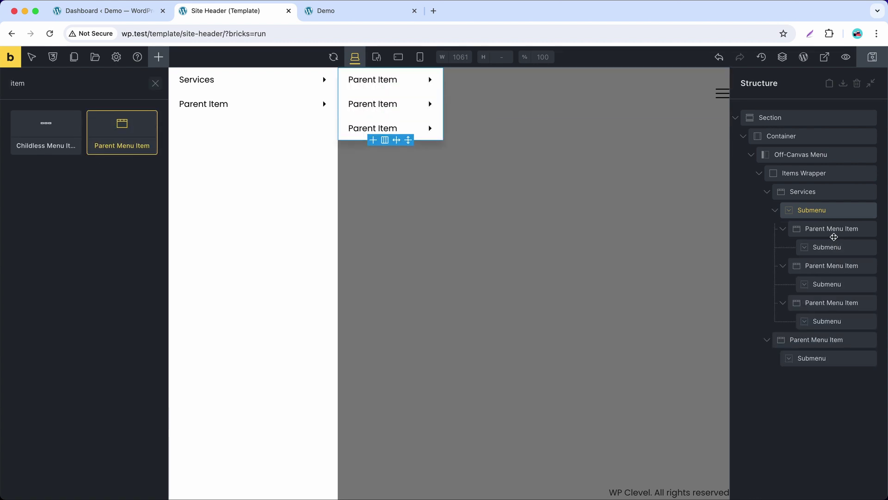
click(834, 233)
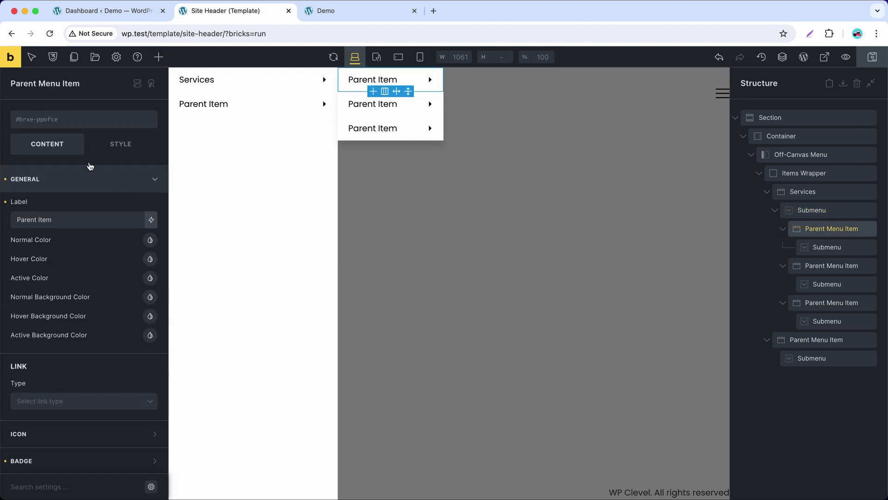
double_click(78, 83)
text(Photo)
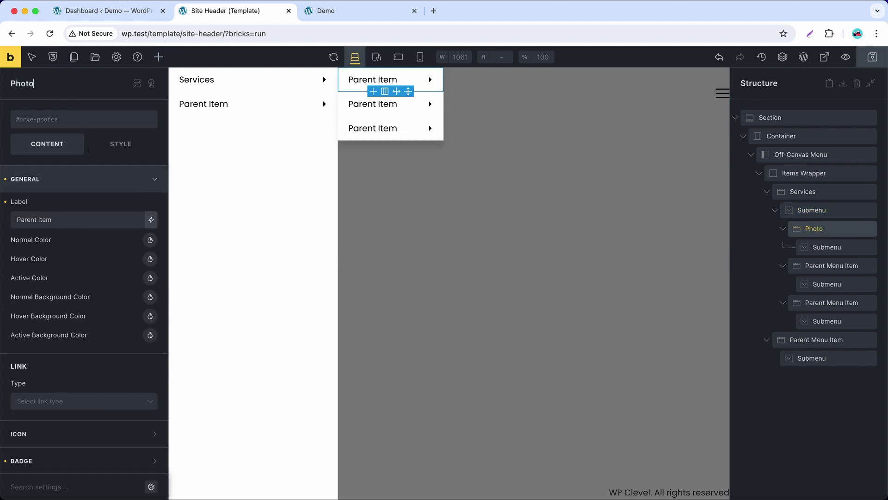
text(graphy)
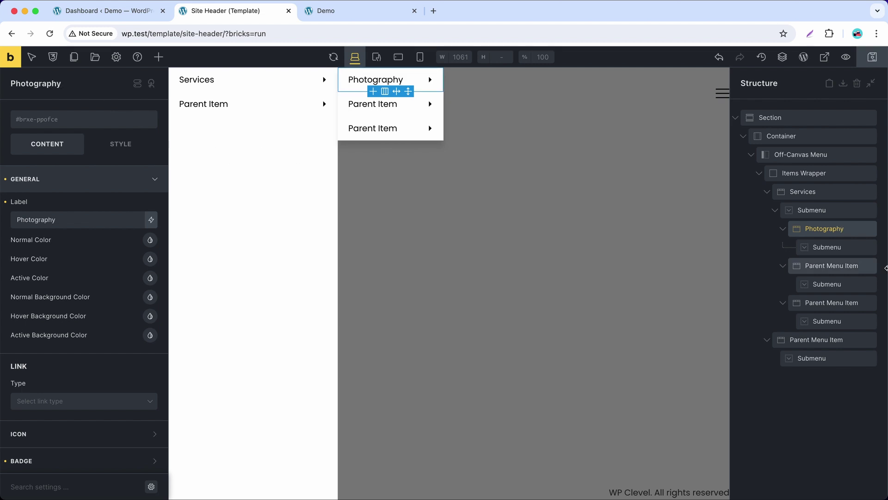
Step: Add Parent Menu Items to the submenu under Photography
click(838, 248)
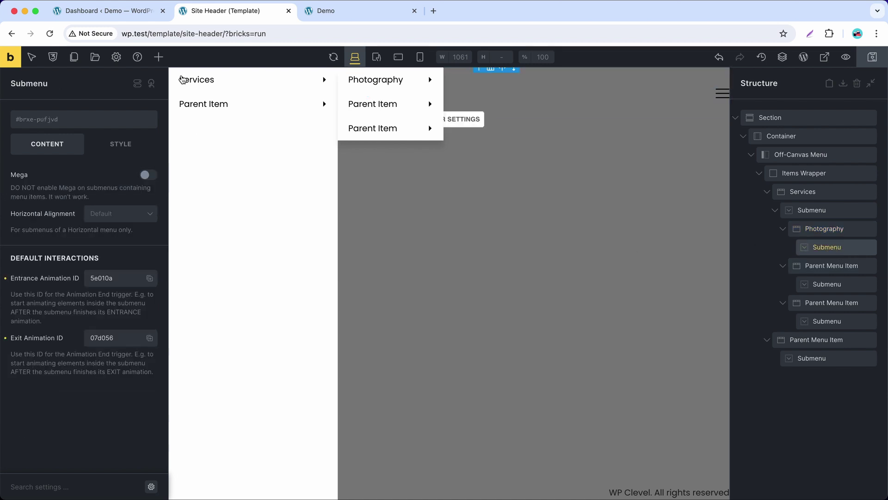
click(159, 57)
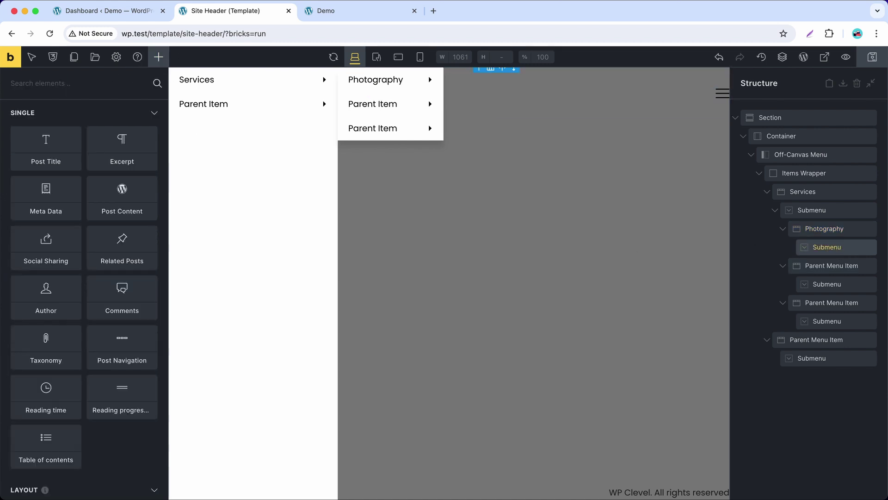
text(item)
click(111, 147)
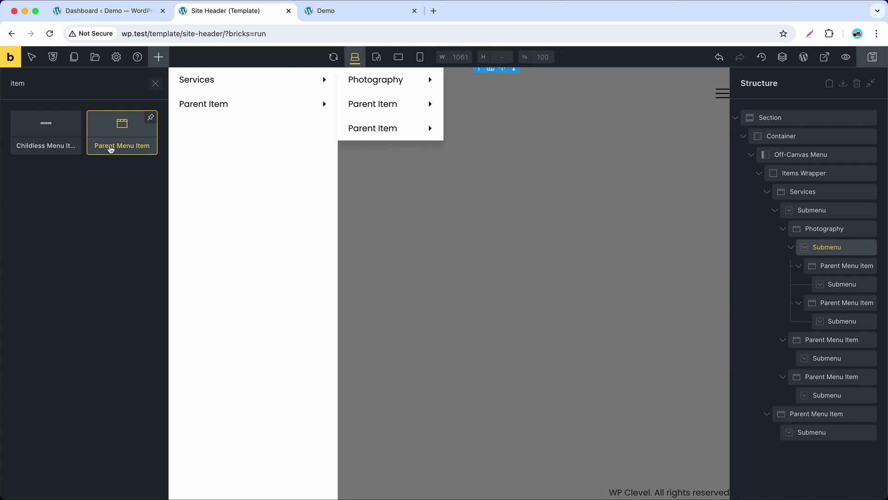
click(110, 147)
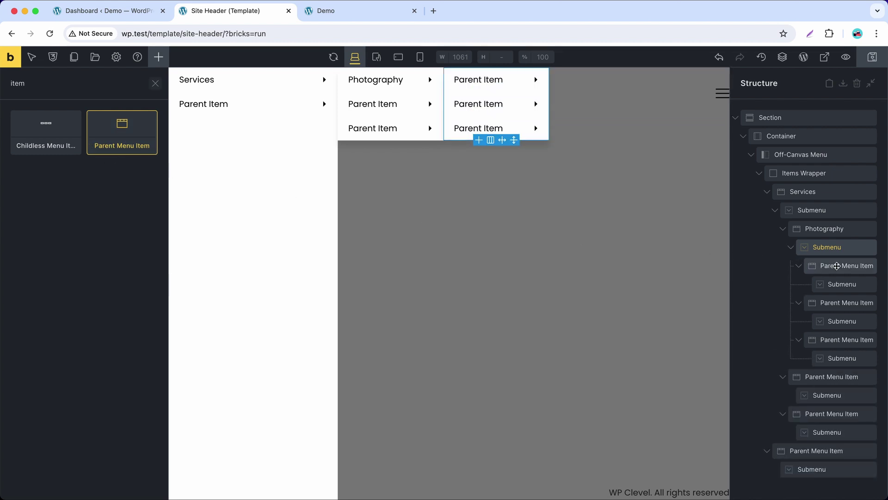
Step: Rename the first two Photography submenu items 'Package A' and 'Package B'
click(837, 267)
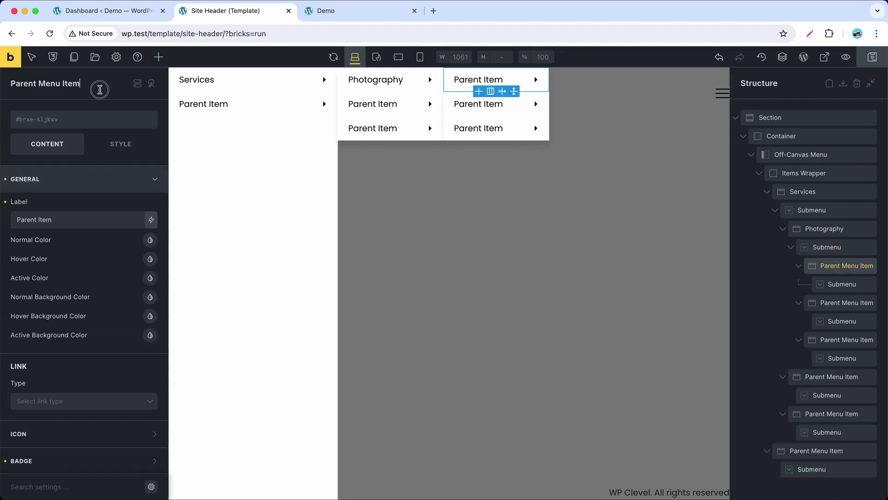
click(100, 89)
text(Package A)
key(Return)
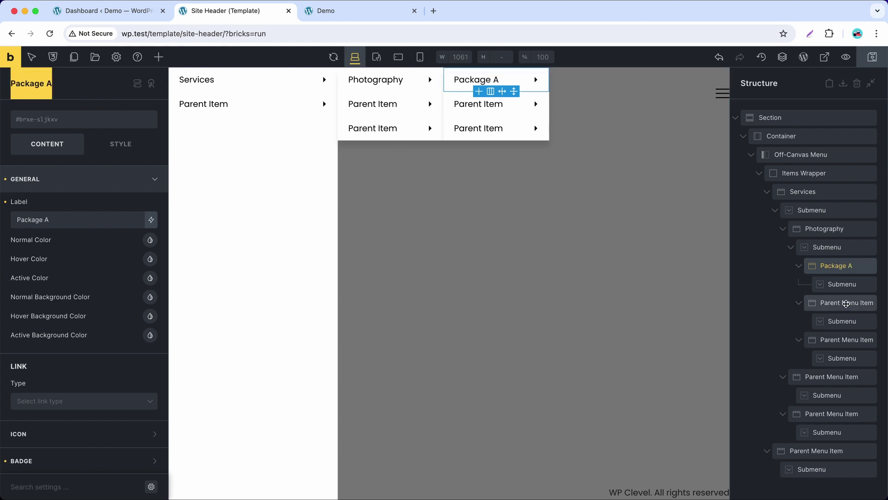
click(840, 302)
click(79, 83)
text(Package B)
key(Return)
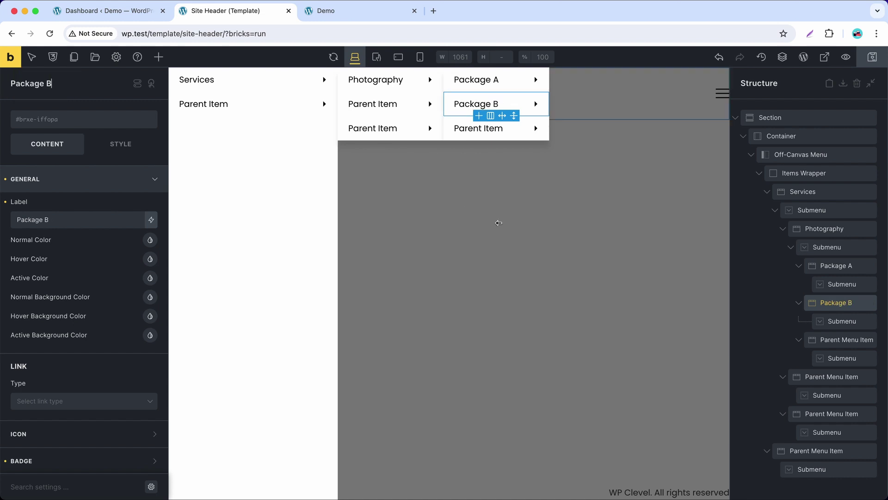
Step: Make Package A's submenu a mega submenu and add a Container inside it
click(841, 283)
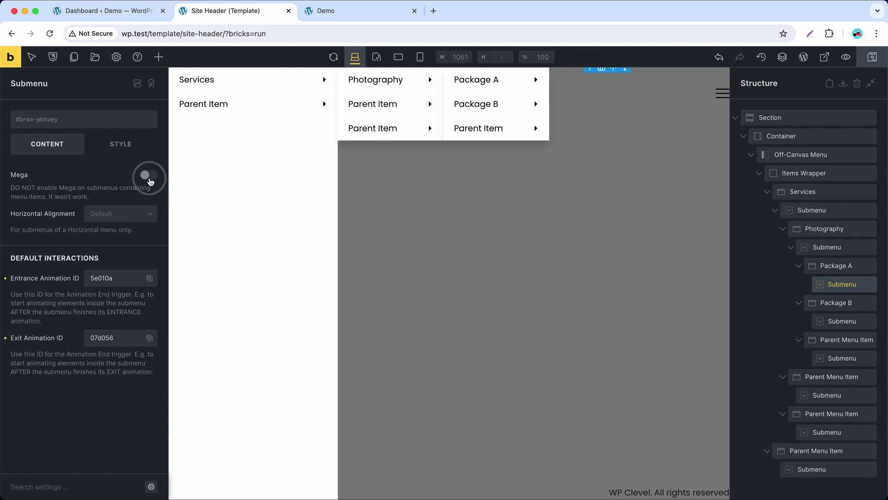
click(148, 175)
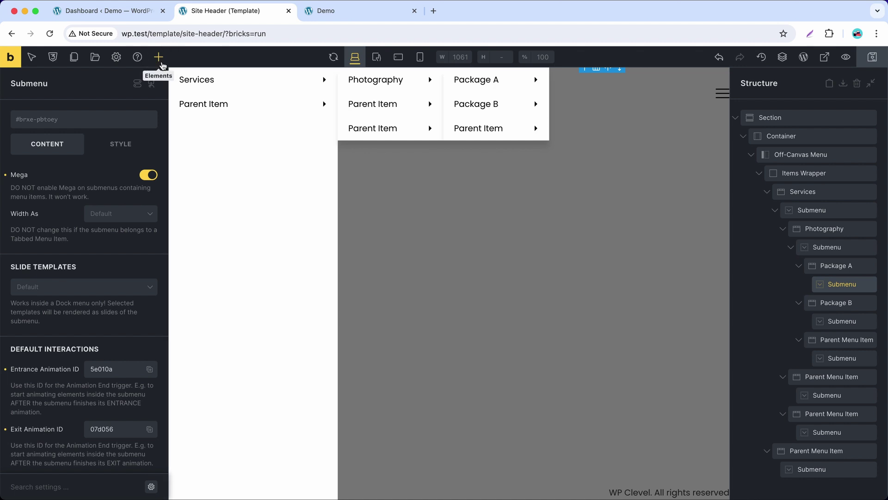
click(159, 57)
text(conta)
click(64, 146)
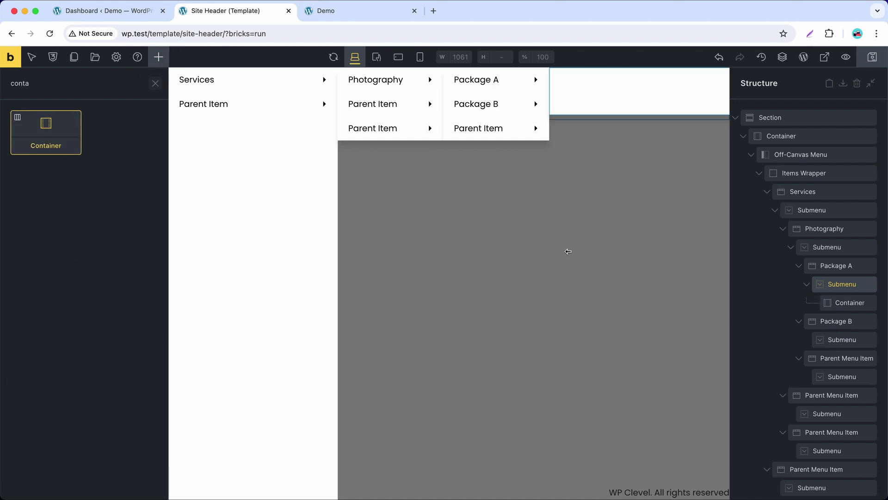
Step: Add an Image to the container showing the wedding photo from the Media Library
click(642, 96)
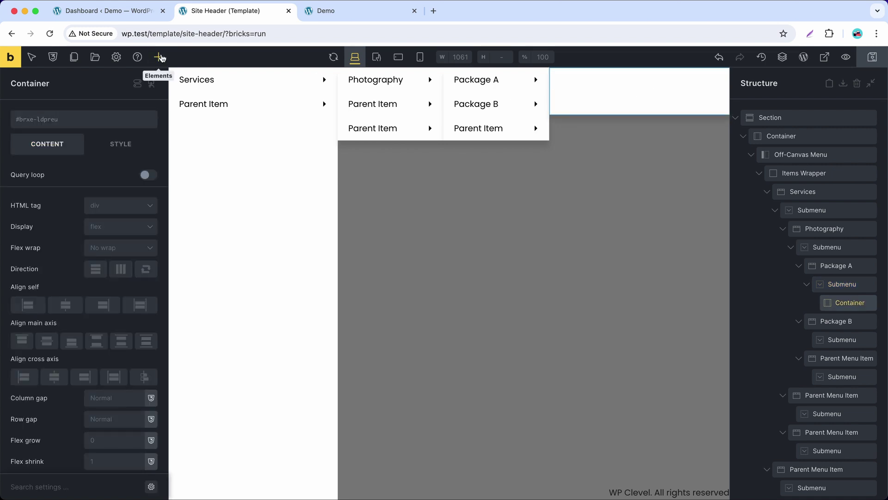
click(158, 57)
text(ima)
click(69, 151)
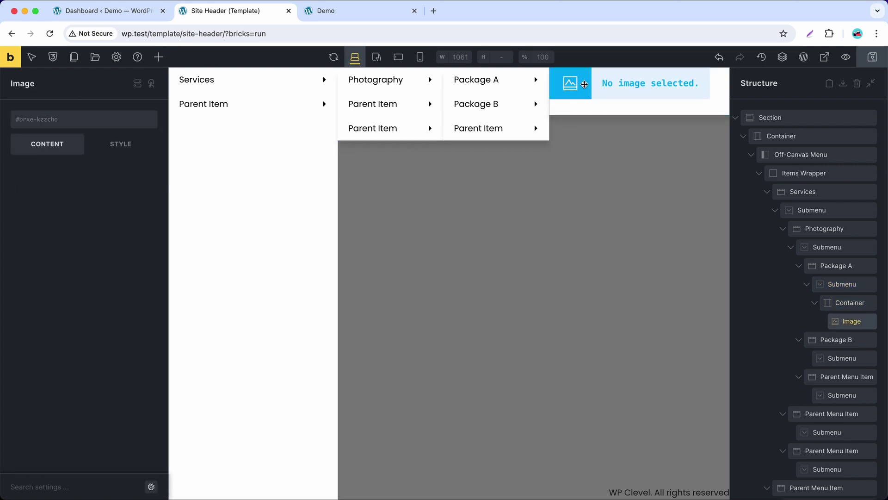
click(118, 170)
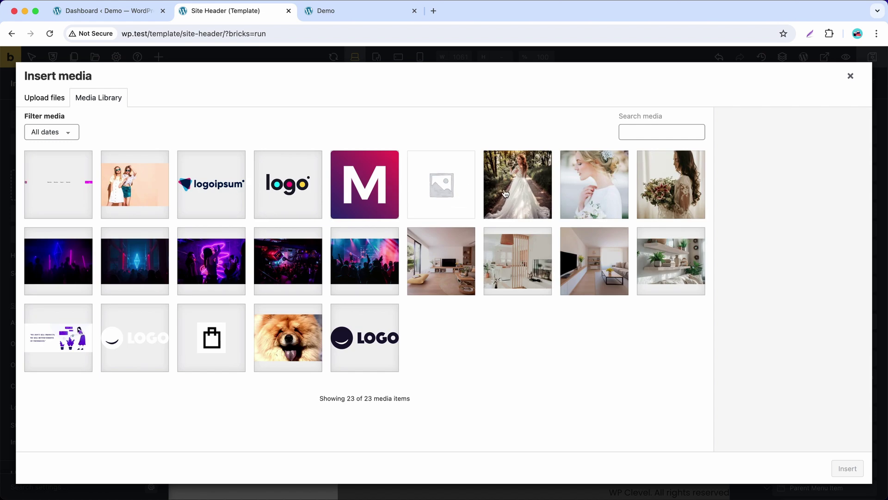
click(514, 192)
click(847, 467)
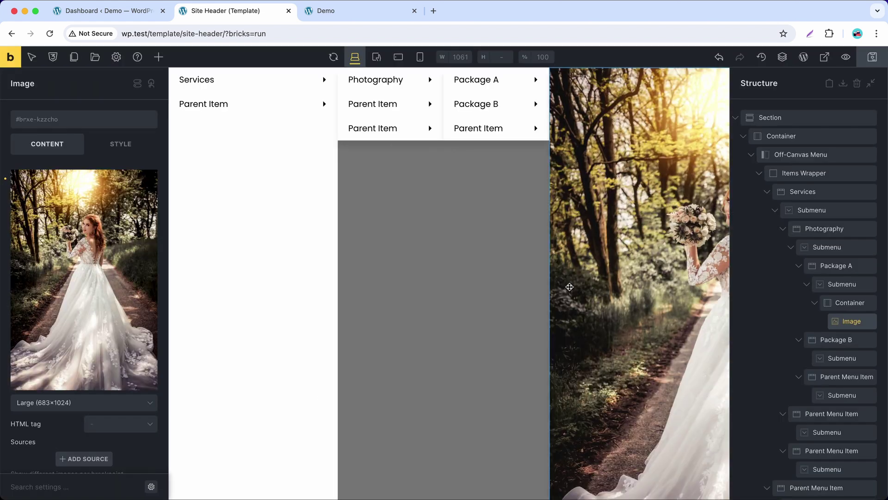
click(845, 57)
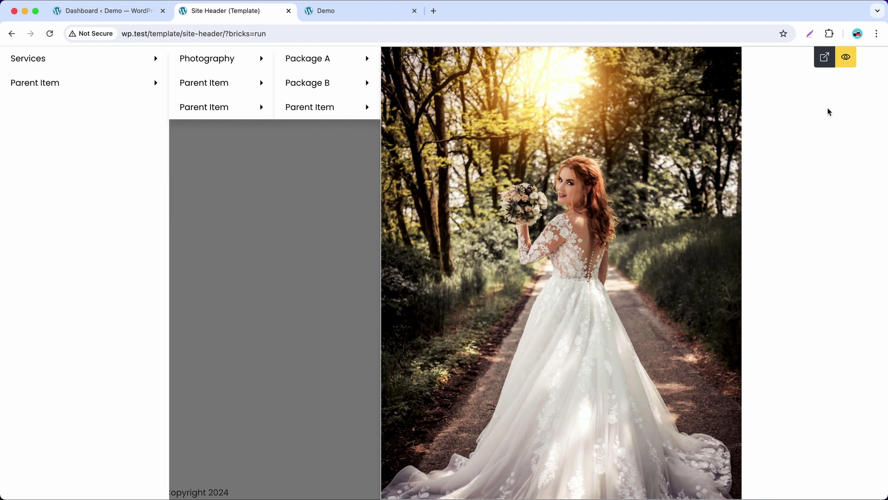
click(850, 61)
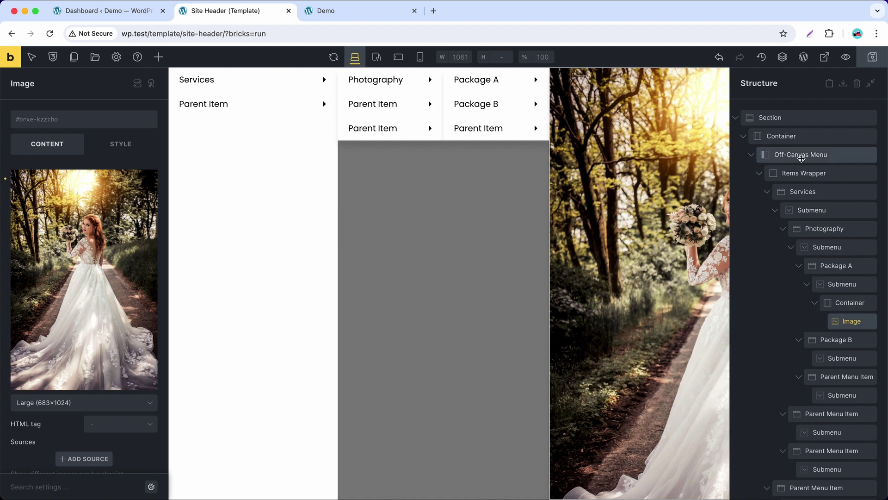
Step: Set the Off-Canvas Menu's panel width to 20vw
click(801, 158)
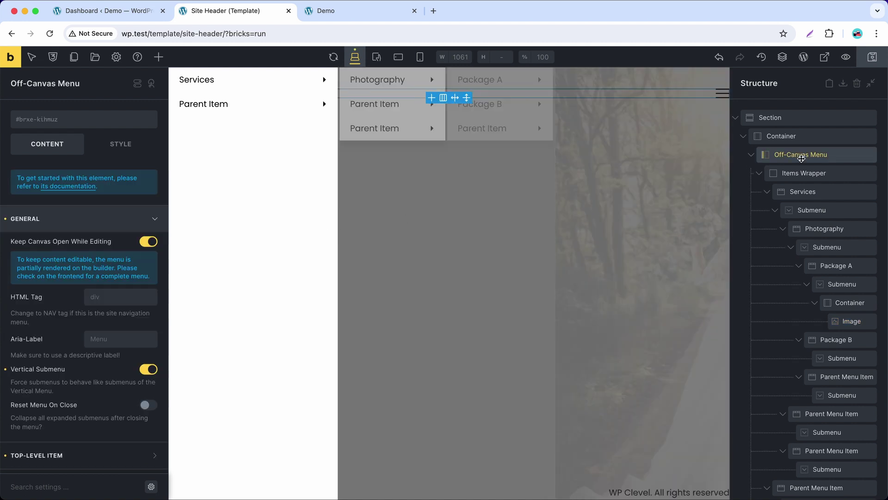
click(87, 225)
click(75, 384)
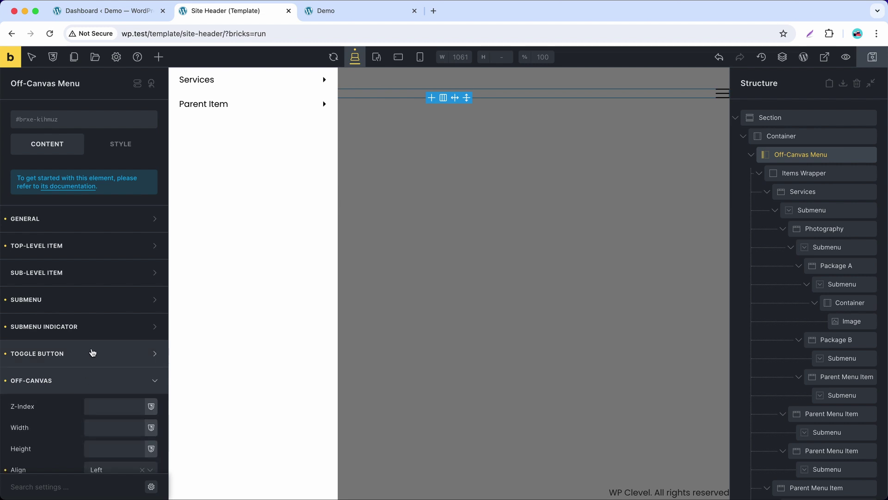
click(94, 184)
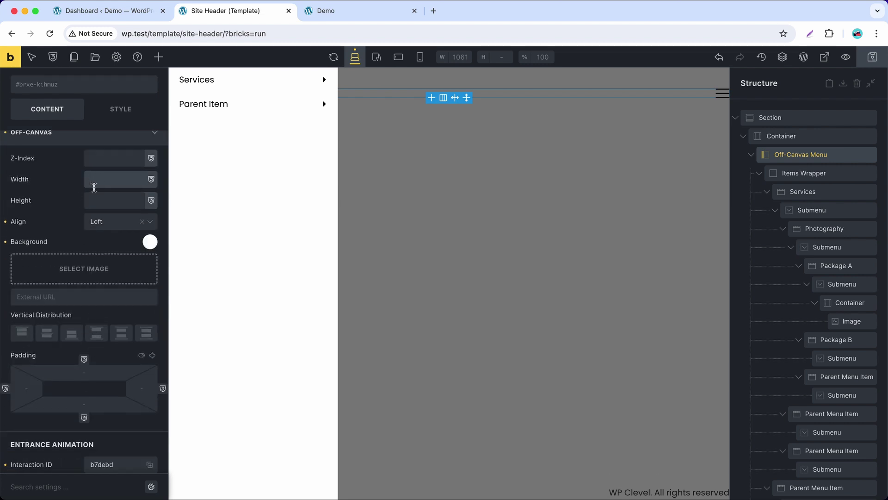
text(20vw)
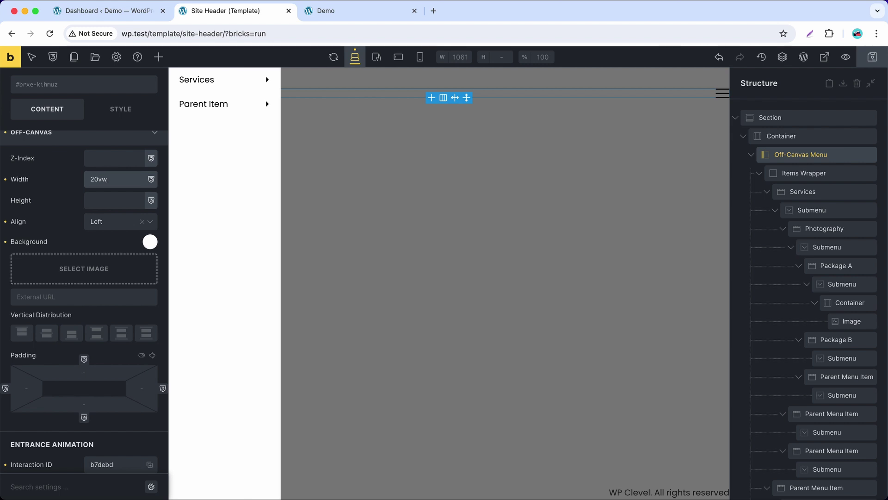
key(ctrl+a)
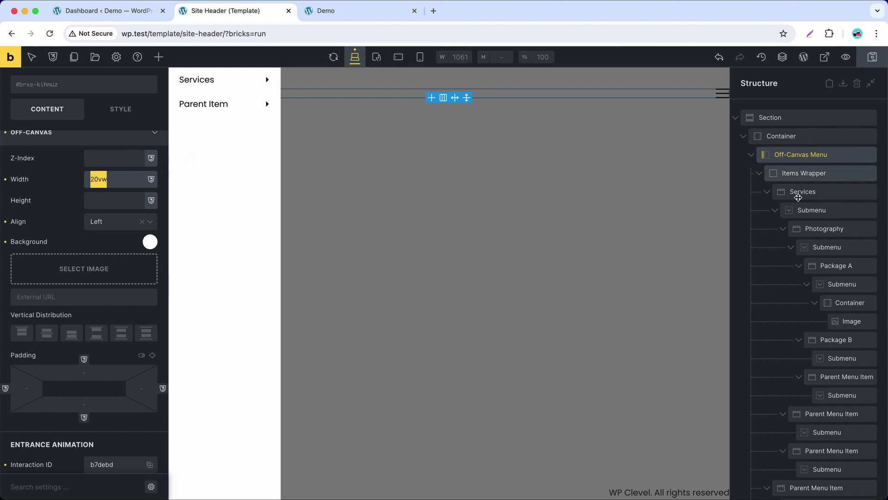
Step: Set the Services and Photography submenu widths to 20vw each
click(811, 210)
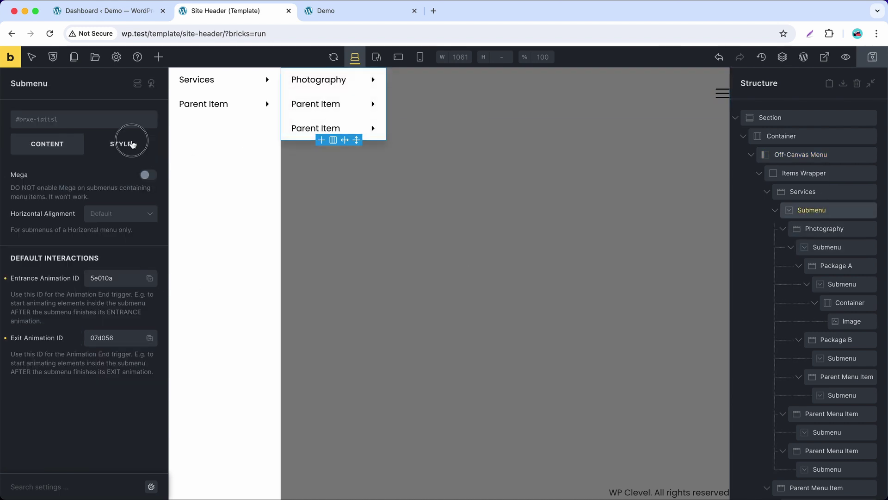
click(132, 144)
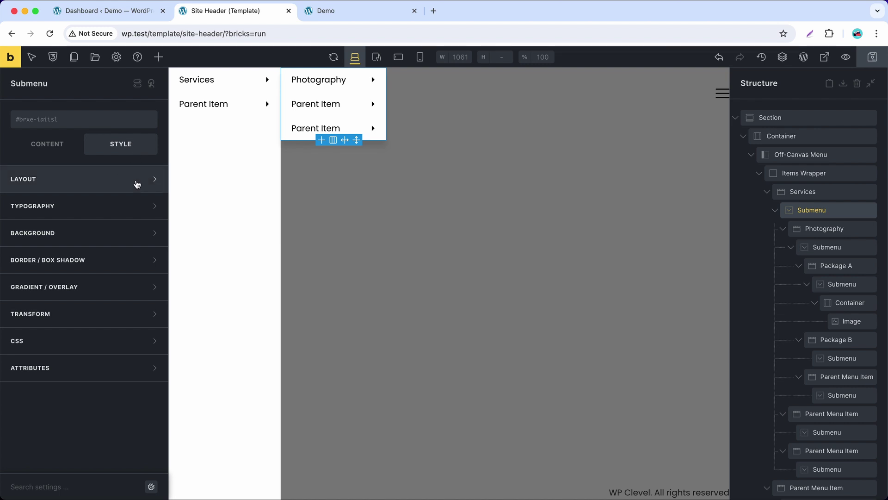
click(138, 184)
click(116, 421)
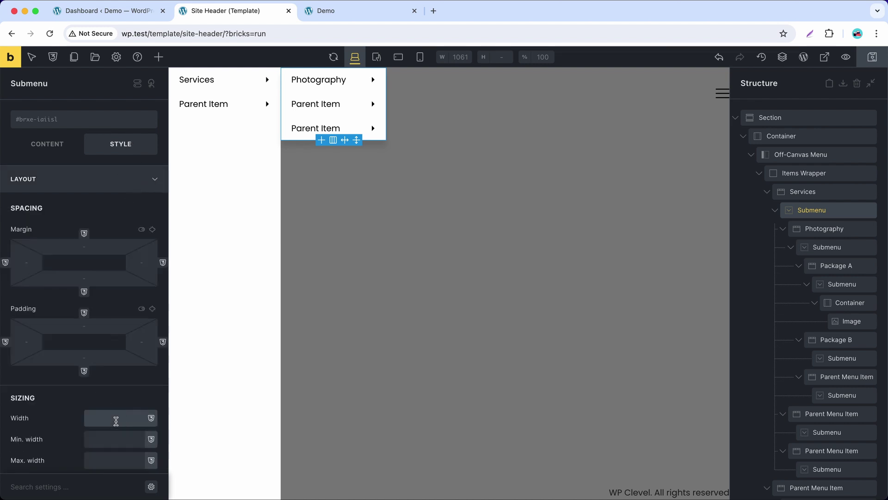
text(20vw)
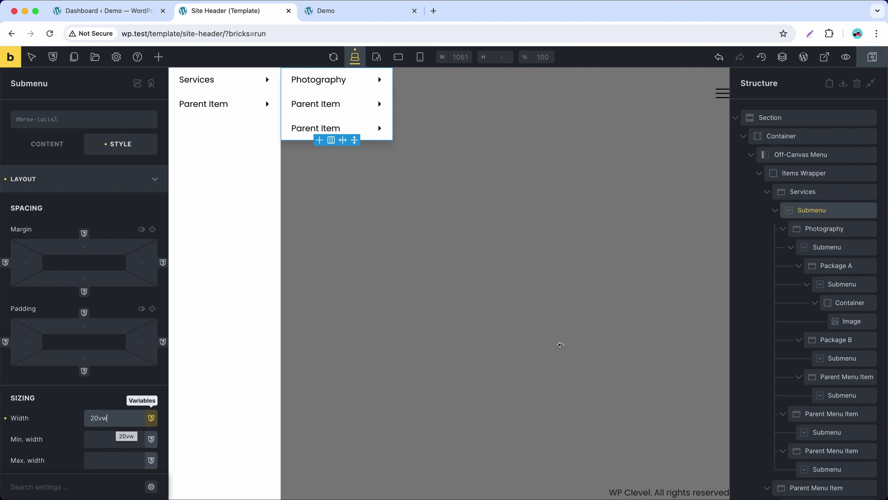
click(841, 249)
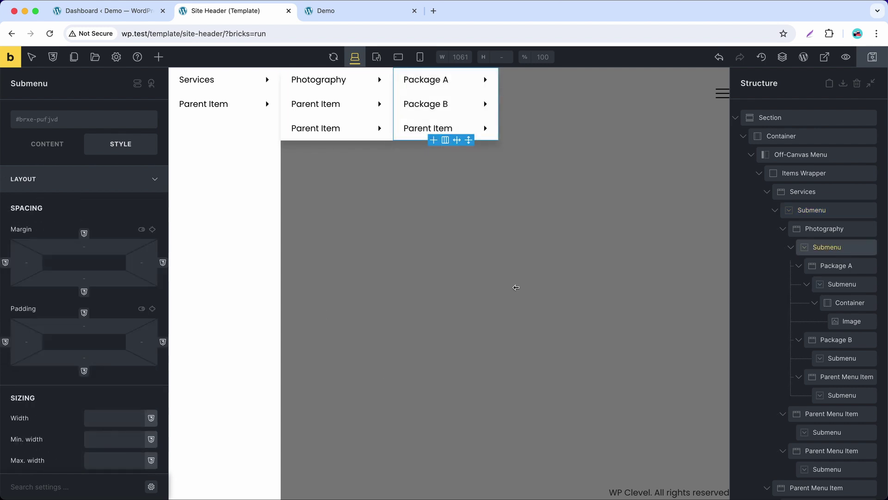
click(113, 411)
text(20vw)
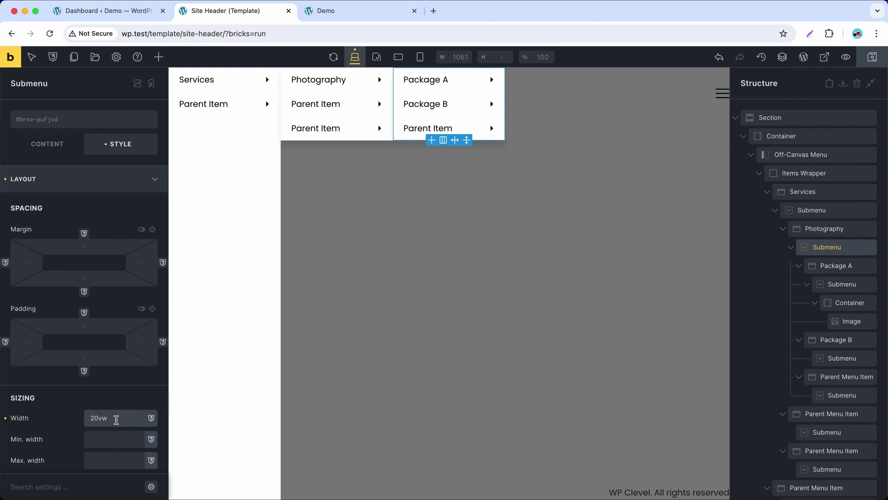
Step: Set Package A's image submenu width to 40vw and preview the result
click(849, 284)
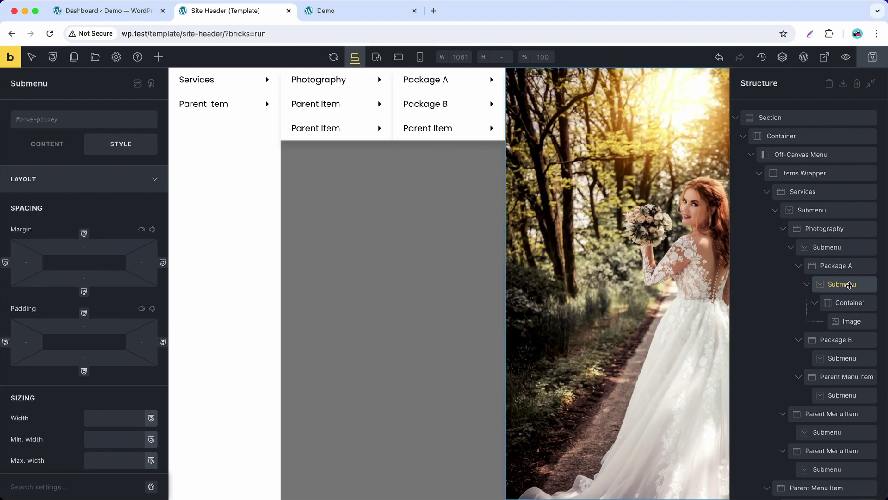
click(110, 411)
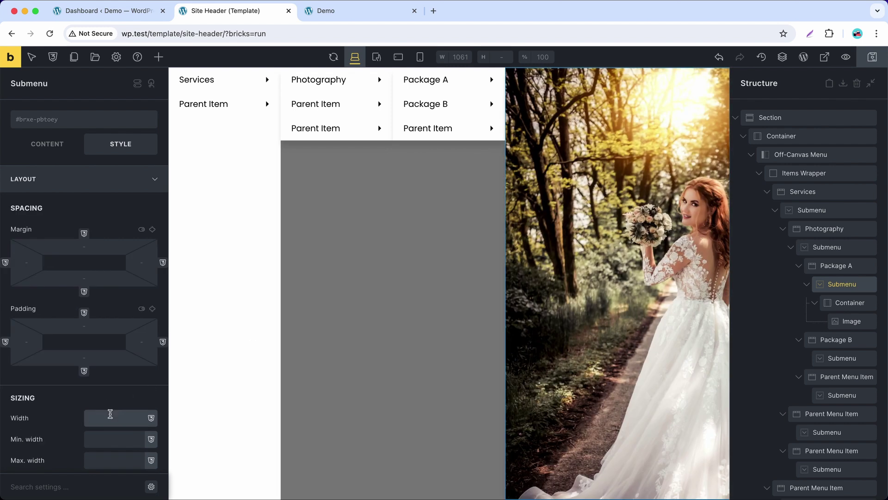
text(40vw)
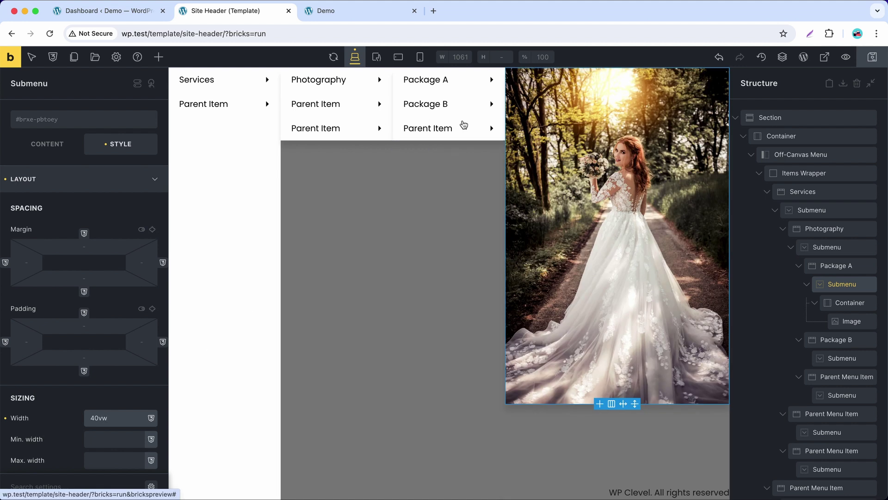
click(842, 61)
click(842, 61)
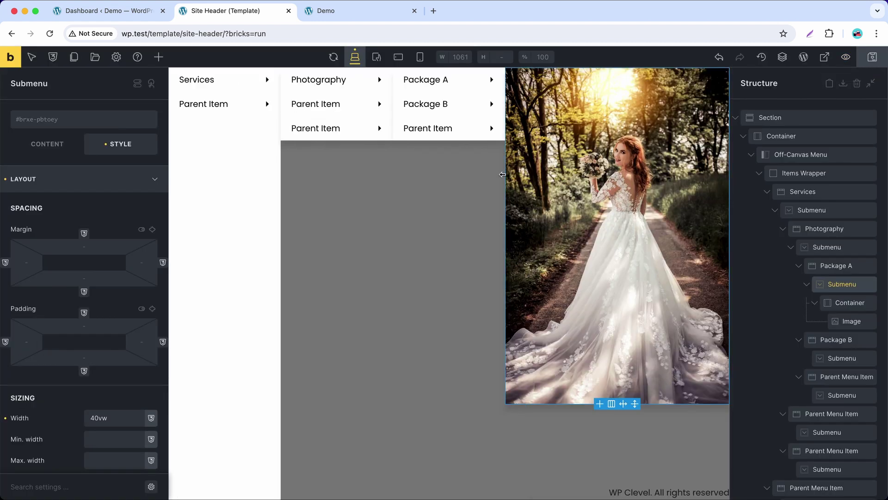
Step: Set the off-canvas submenu height to 100vh
click(803, 154)
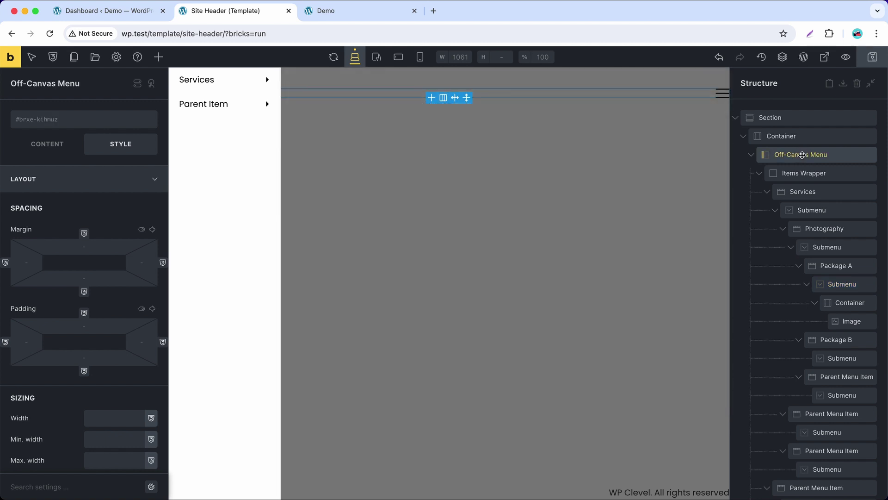
click(37, 148)
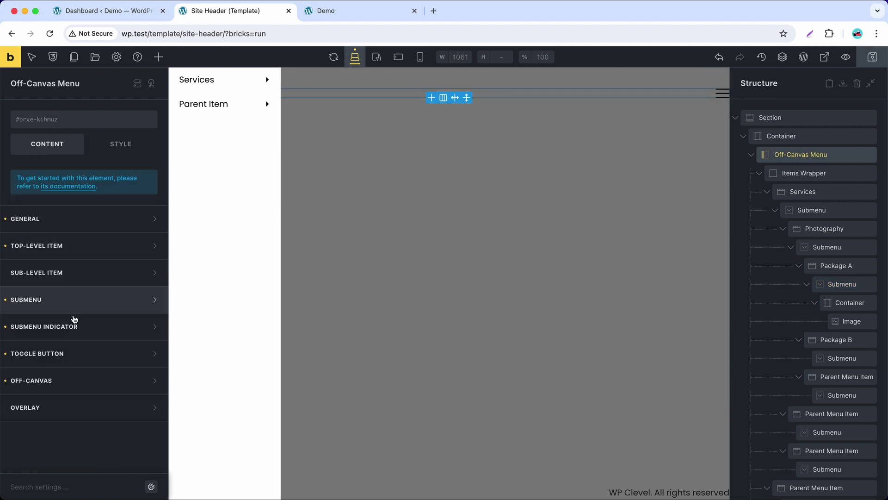
click(82, 299)
scroll(81, 307, down, 2)
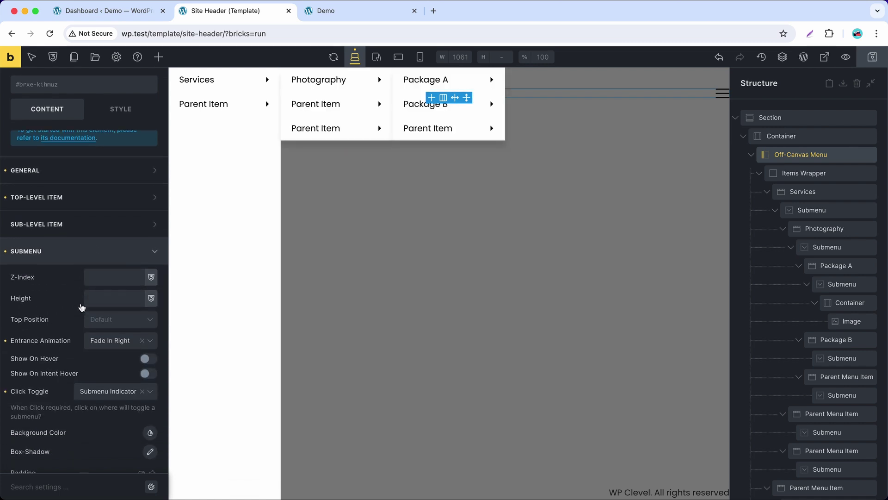
click(104, 299)
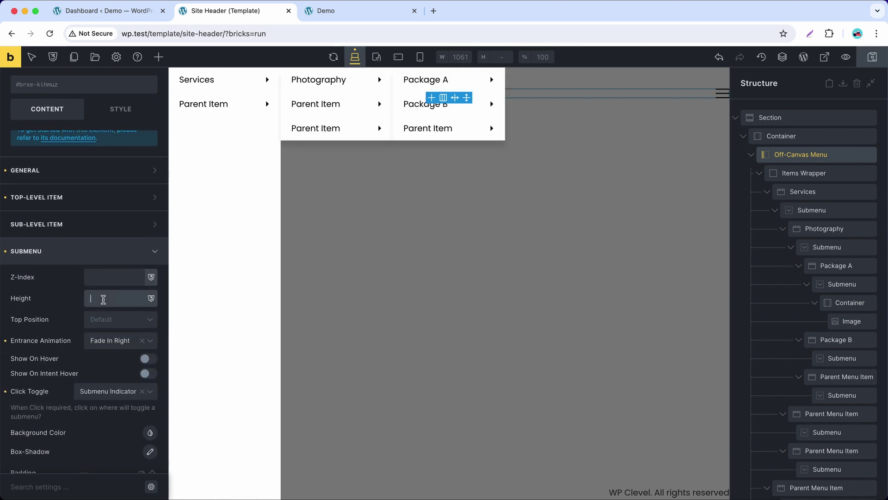
text(100vh)
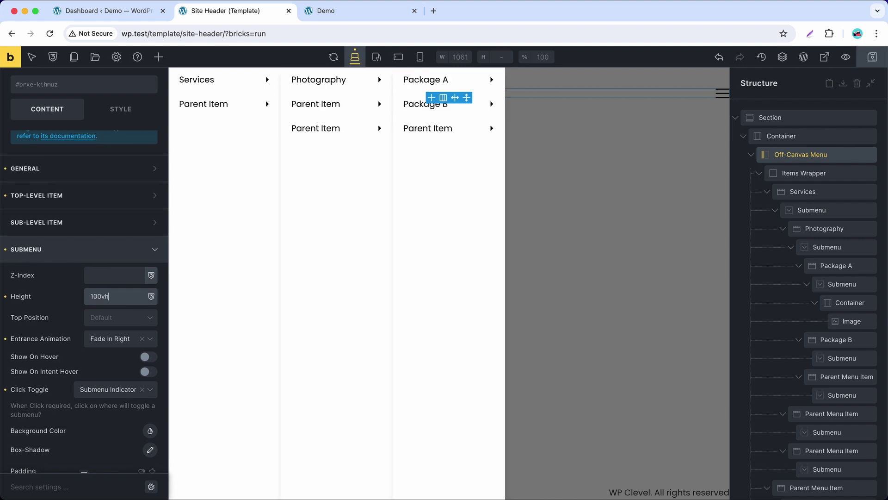
Step: Give the submenu box-shadow X 0, Y 0 and blur 0
scroll(93, 368, down, 2)
scroll(93, 368, down, 5)
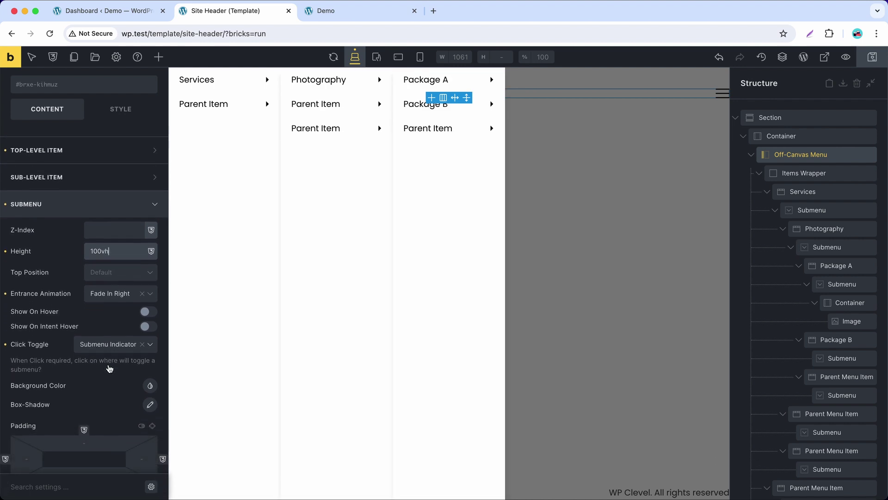
click(150, 321)
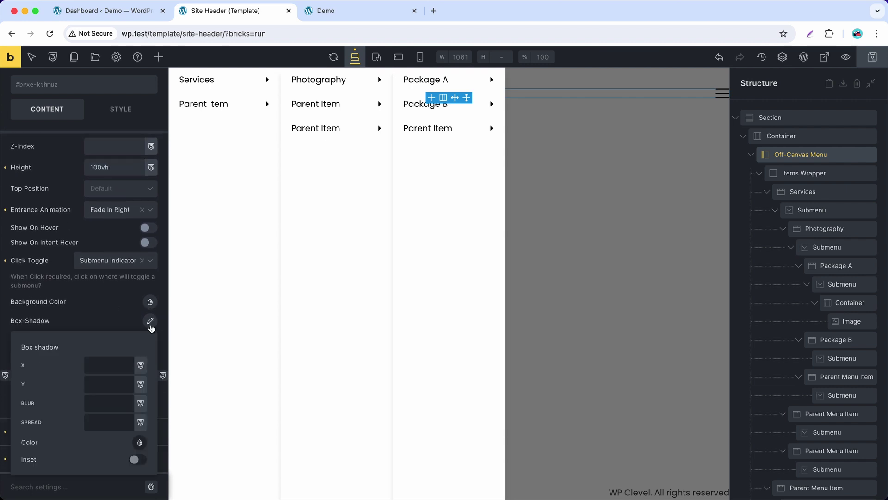
click(116, 365)
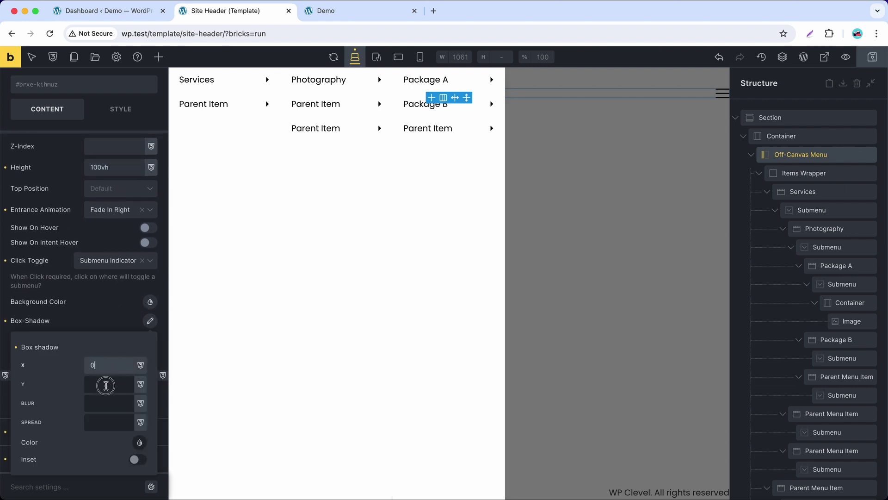
text(0)
click(106, 384)
text(0)
click(104, 402)
text(0)
click(101, 420)
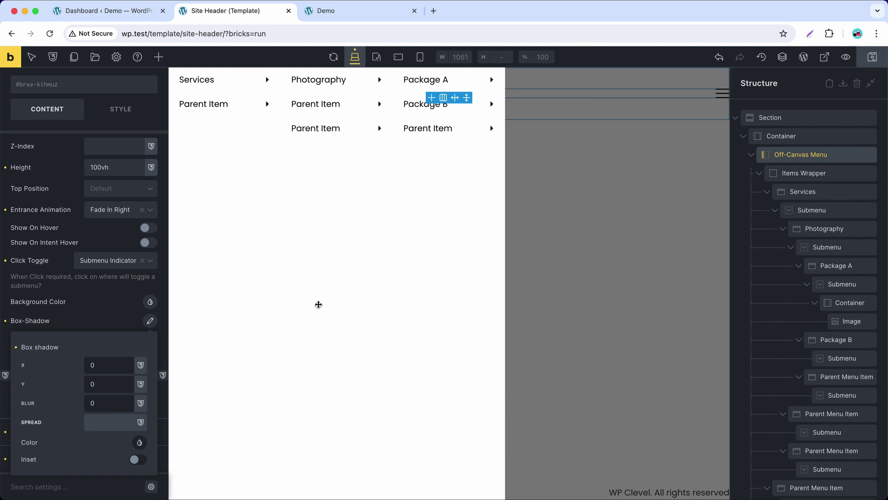
click(111, 317)
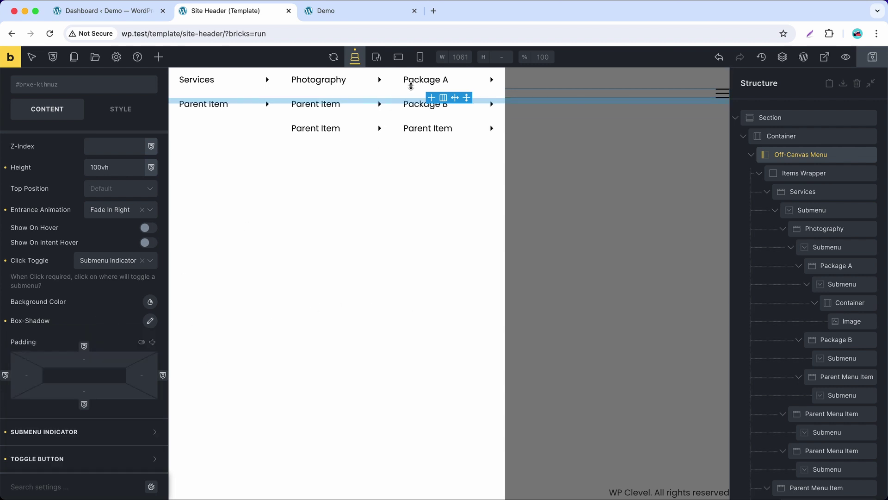
Step: Set the Services submenu's Style background color to the light grey #f5f5f5 swatch
mouse_move(433, 81)
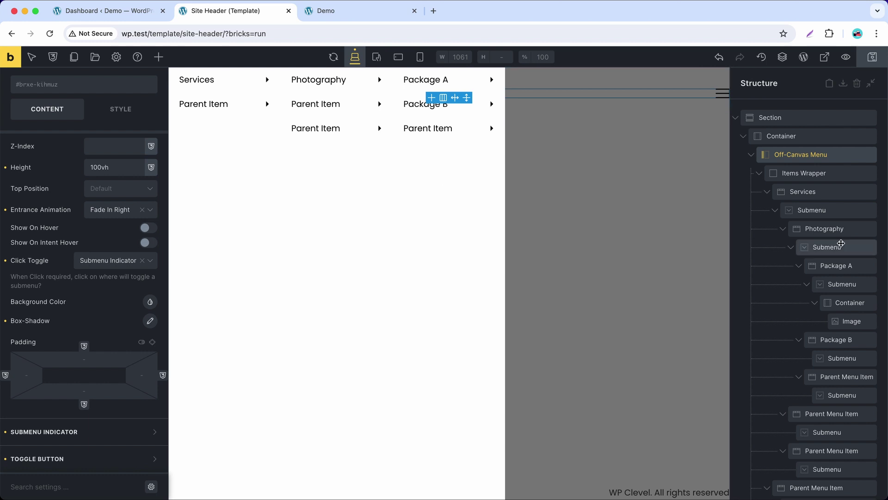
click(823, 212)
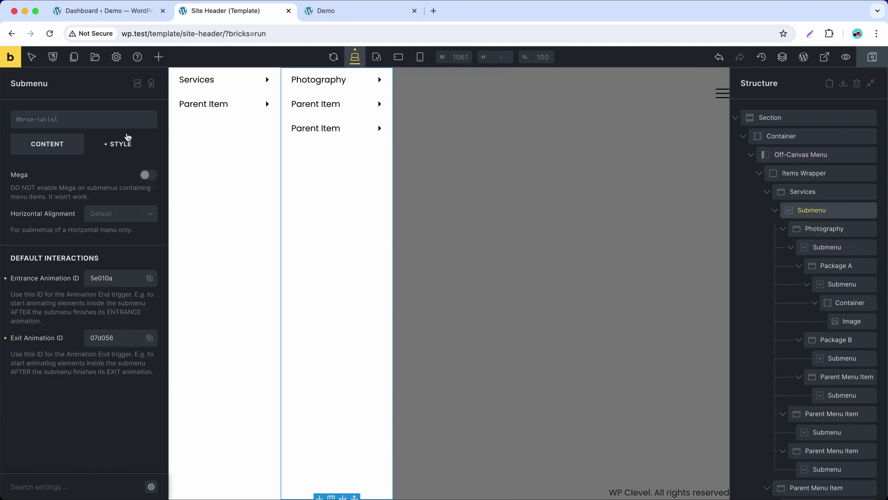
click(126, 147)
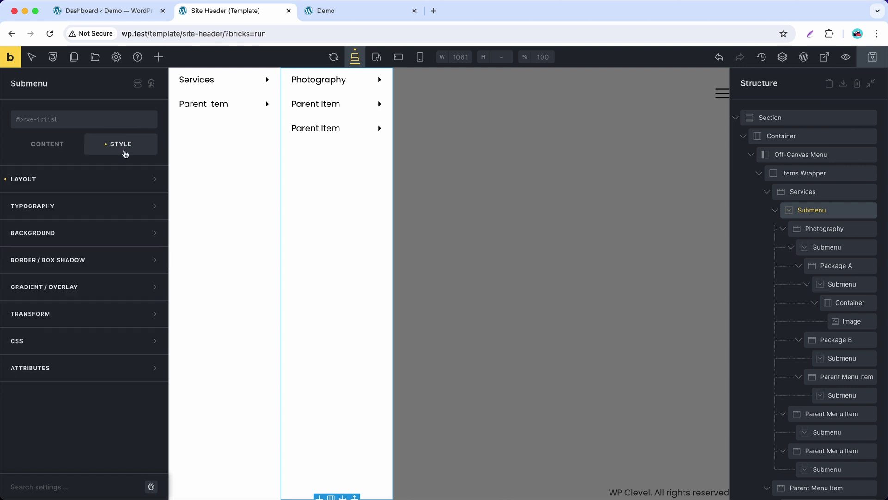
click(97, 232)
click(150, 258)
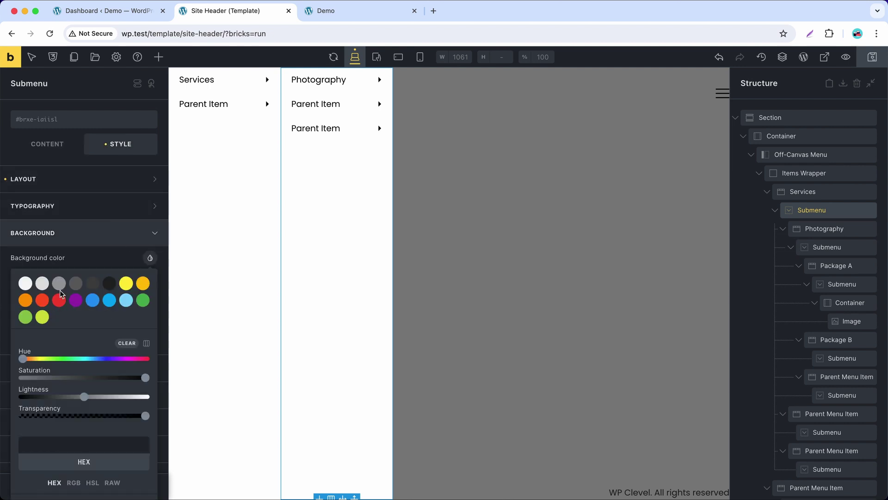
click(27, 284)
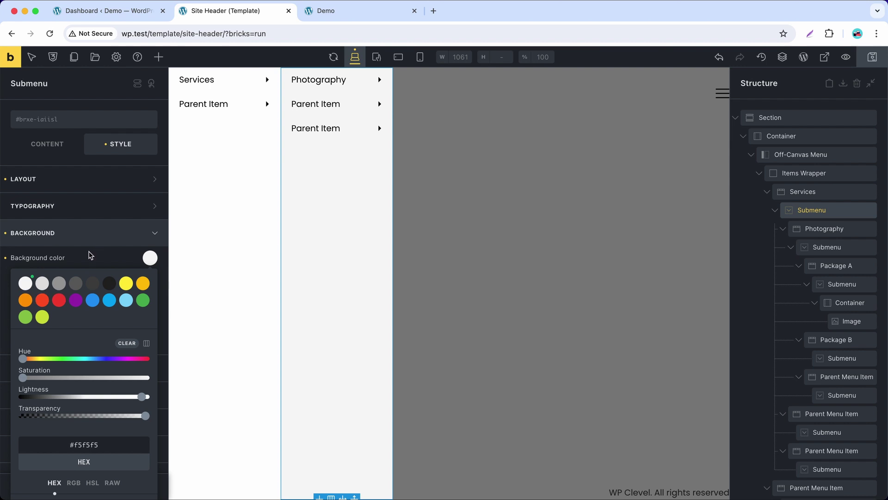
click(90, 255)
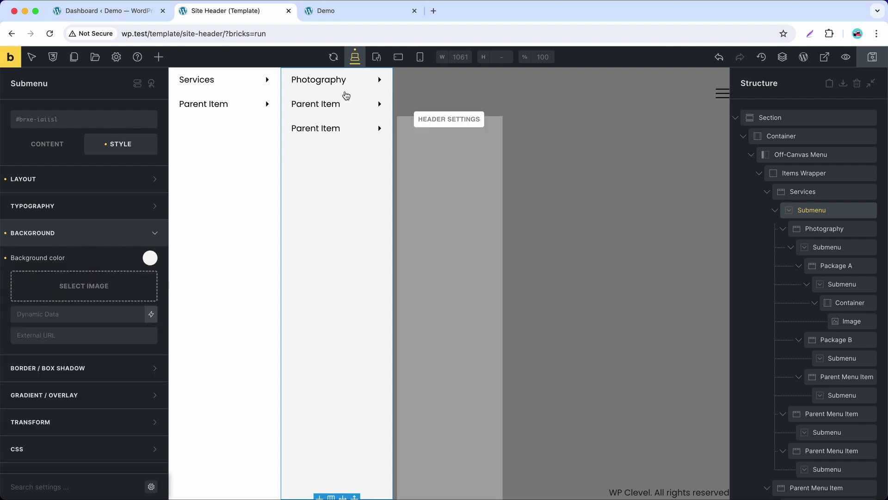
mouse_move(357, 81)
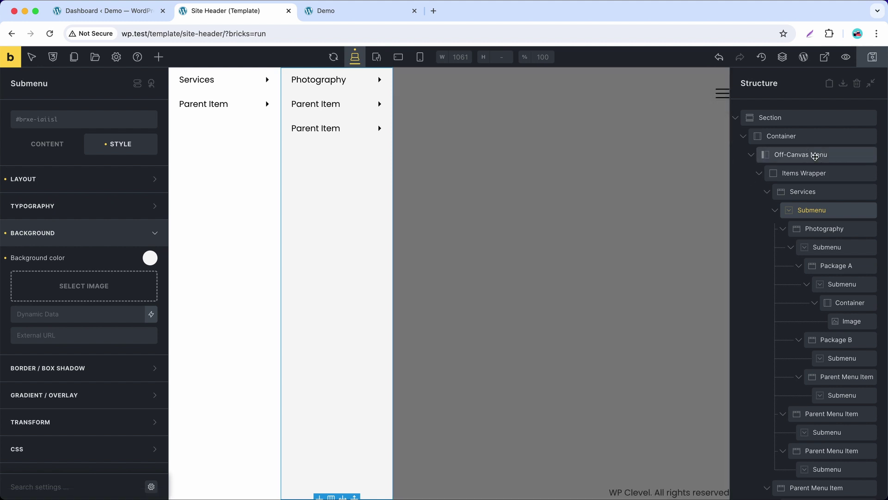
Step: Set the Off-Canvas Menu's submenu Top Position to Top Of The Screen
click(815, 156)
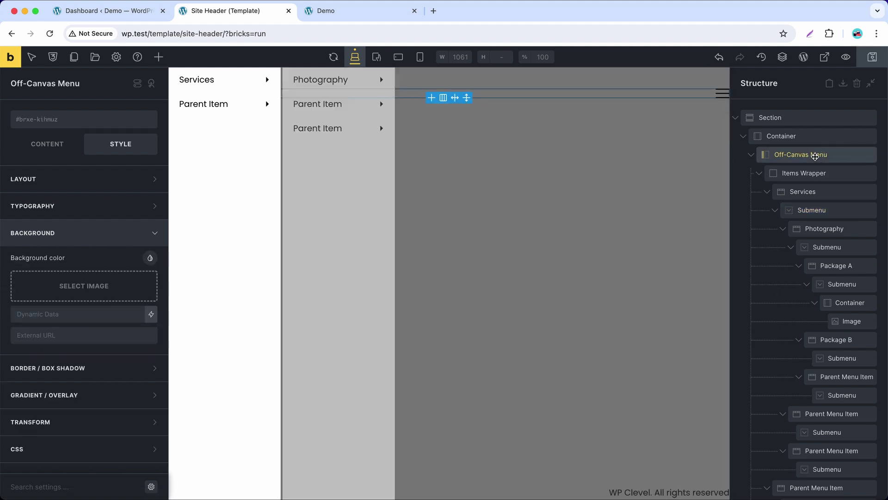
mouse_move(243, 110)
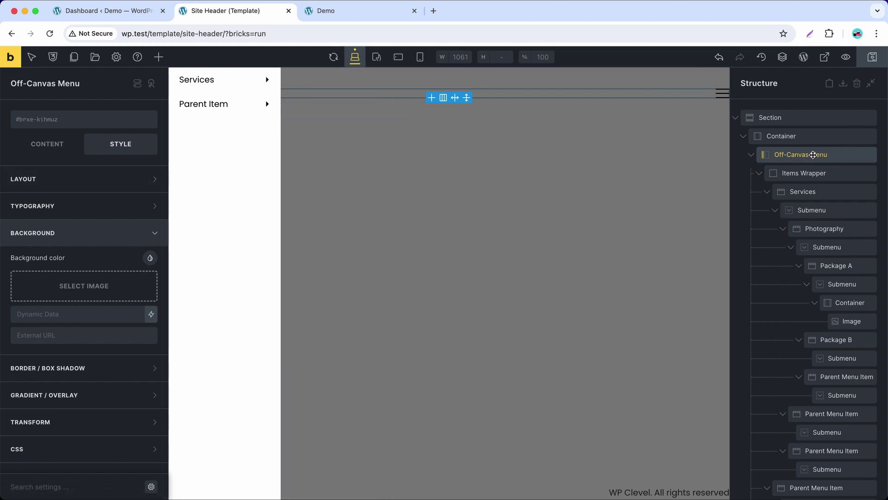
click(79, 145)
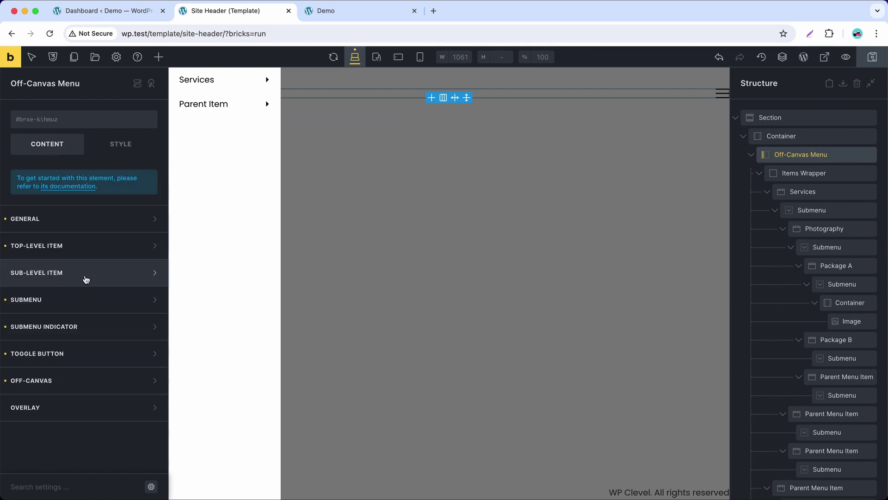
click(73, 312)
scroll(75, 312, down, 2)
click(107, 329)
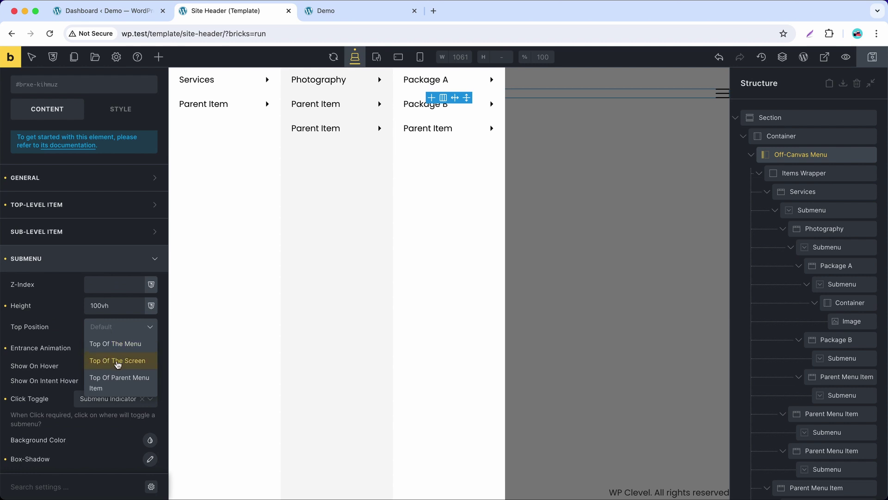
click(118, 360)
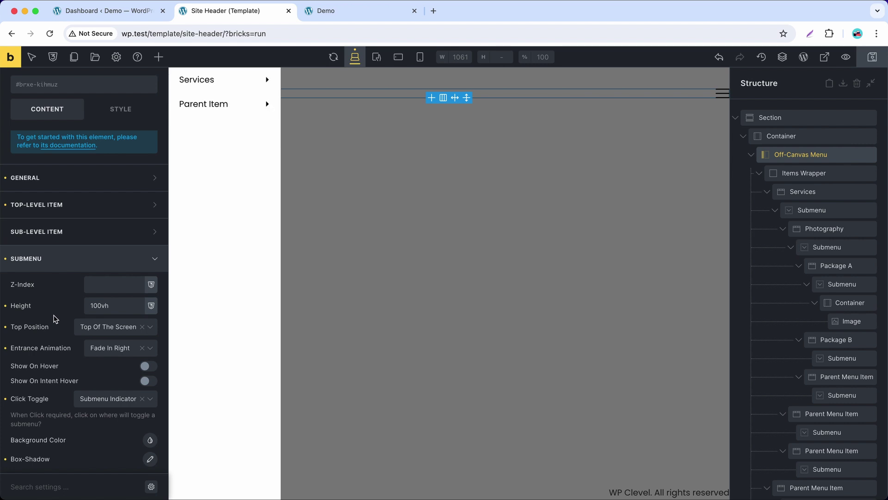
Step: Preview the Services nested submenus on the canvas, then save the template
click(253, 86)
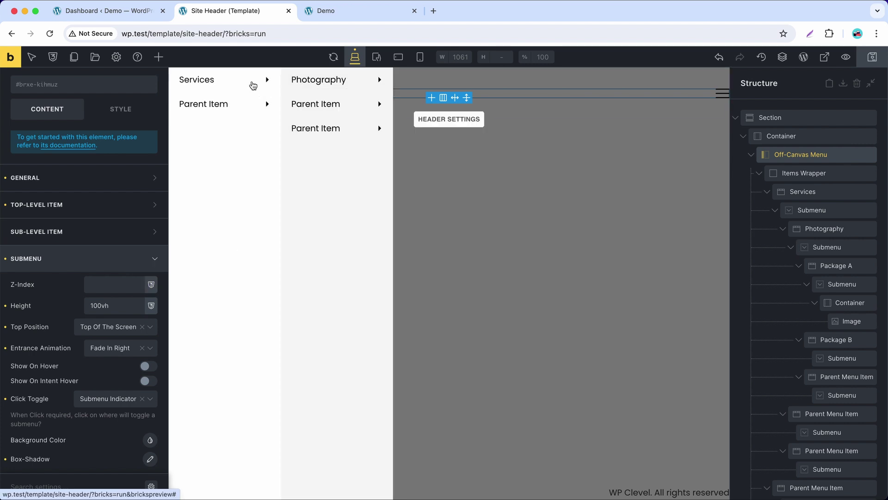
click(252, 85)
mouse_move(350, 129)
mouse_move(356, 83)
mouse_move(449, 80)
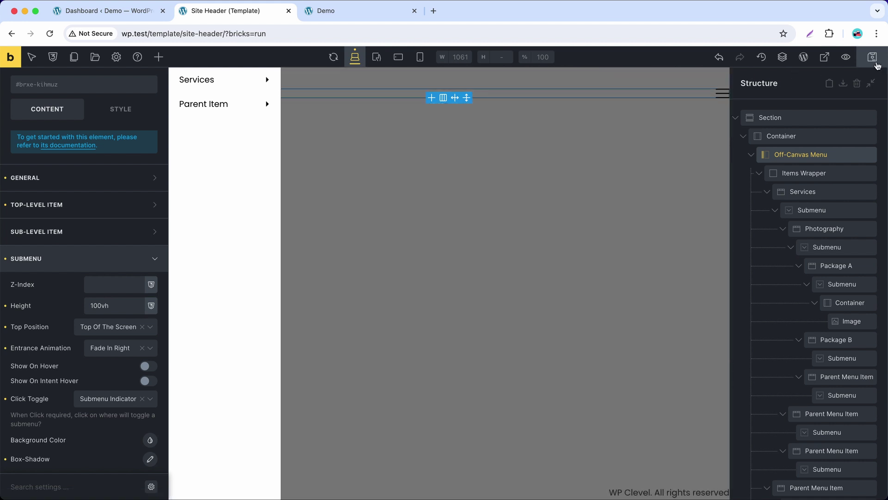
click(875, 62)
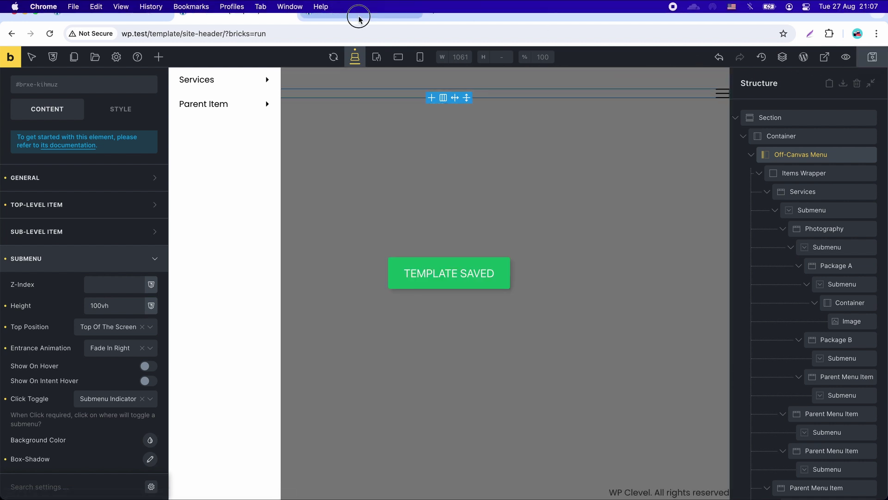
Step: Reload the live site in Chrome's Demo tab
click(360, 11)
click(48, 39)
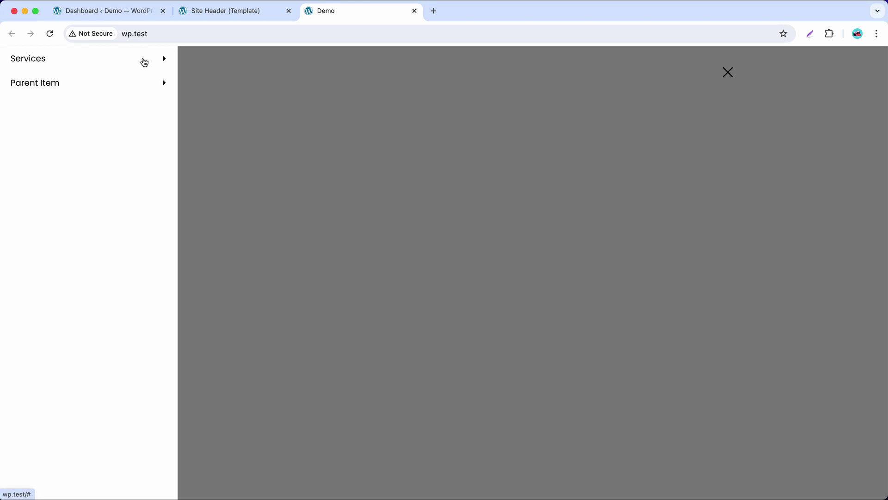
Step: Enable Show On Hover for the off-canvas submenus in Site Header and save
click(220, 18)
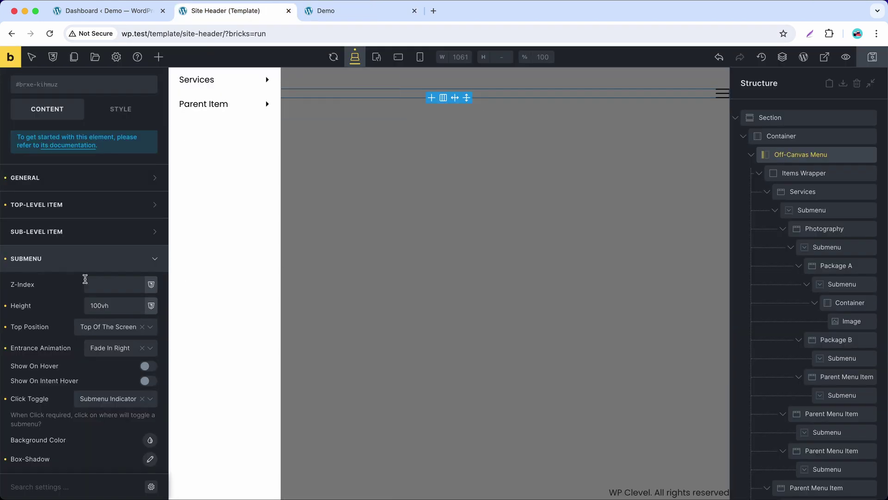
click(149, 366)
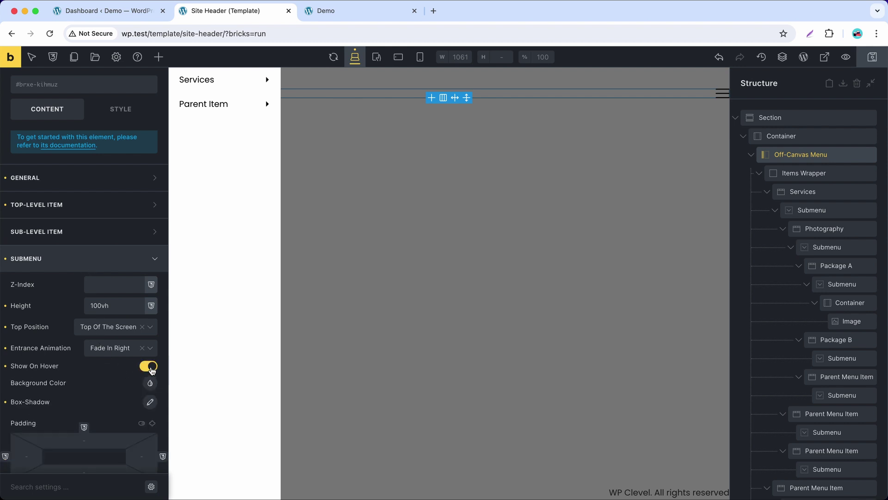
click(876, 62)
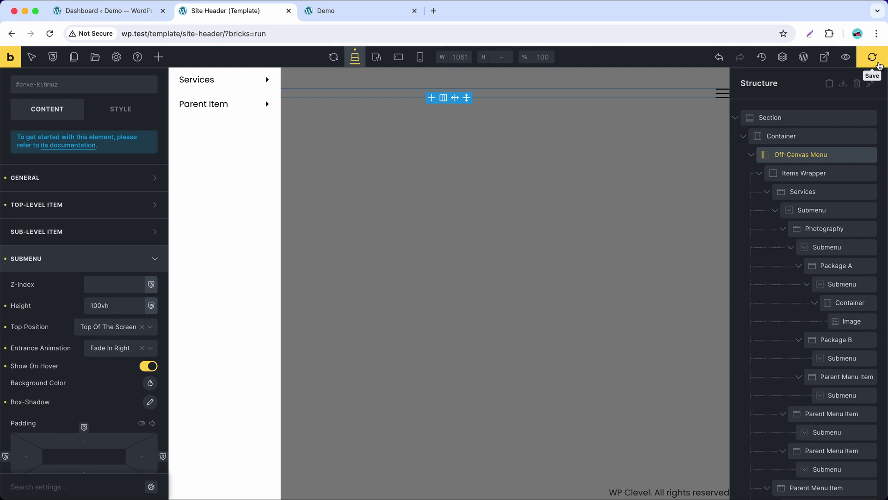
Step: Reload the Demo site and open its off-canvas hamburger menu
click(349, 11)
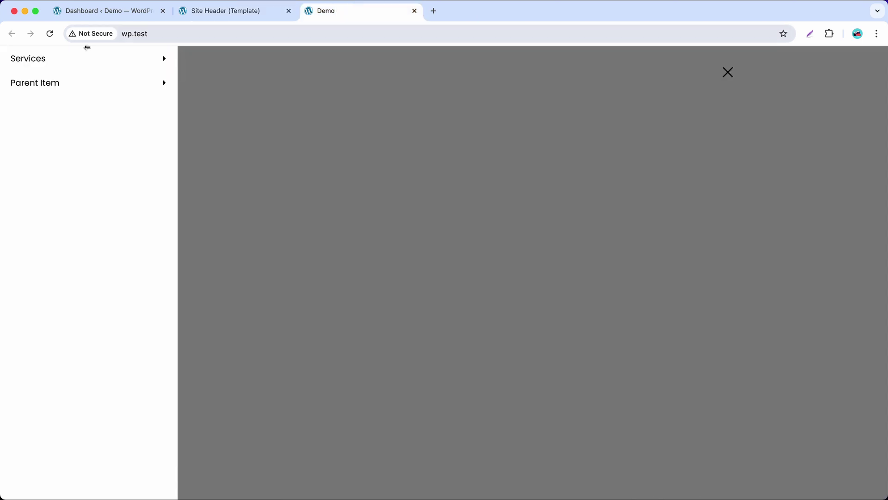
click(50, 33)
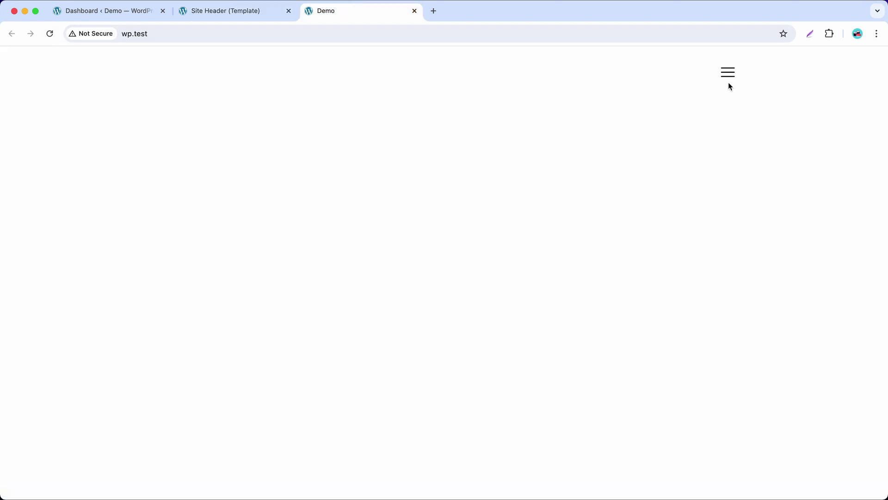
click(729, 79)
Step: Cascade through Services, Photography and Package A to reveal the full-height wedding photo
click(149, 66)
click(240, 63)
click(476, 65)
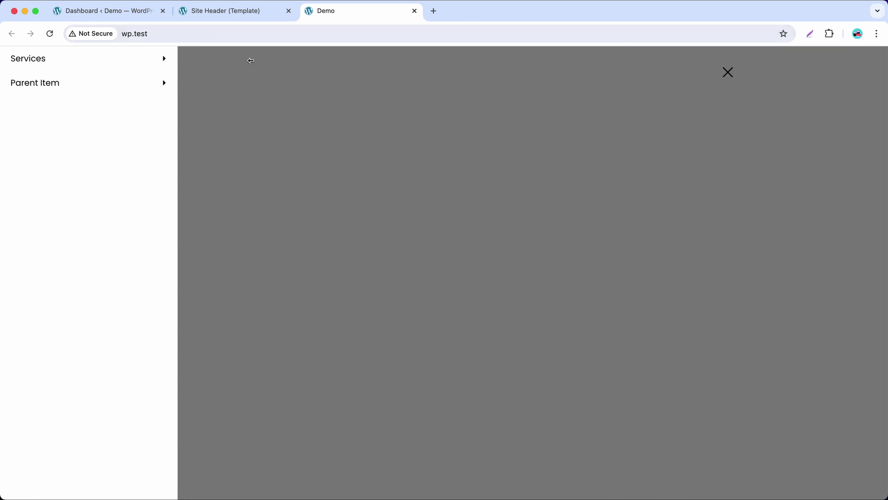
mouse_move(163, 63)
mouse_move(272, 67)
mouse_move(418, 69)
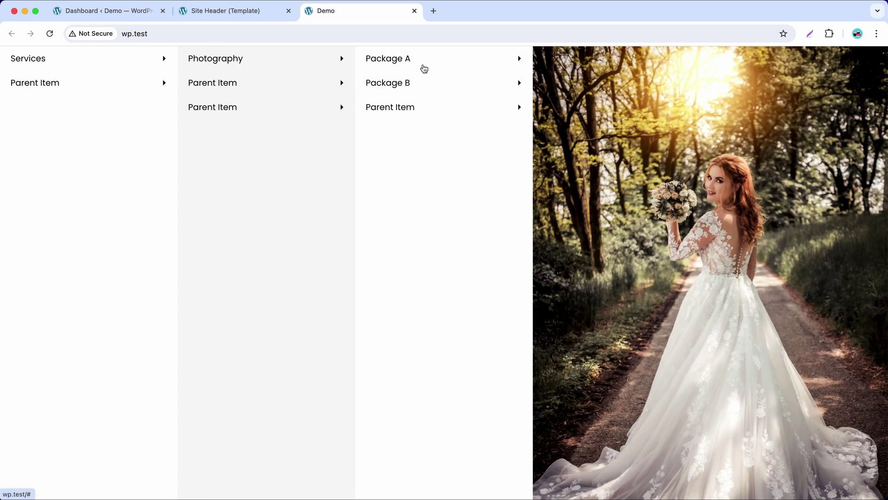